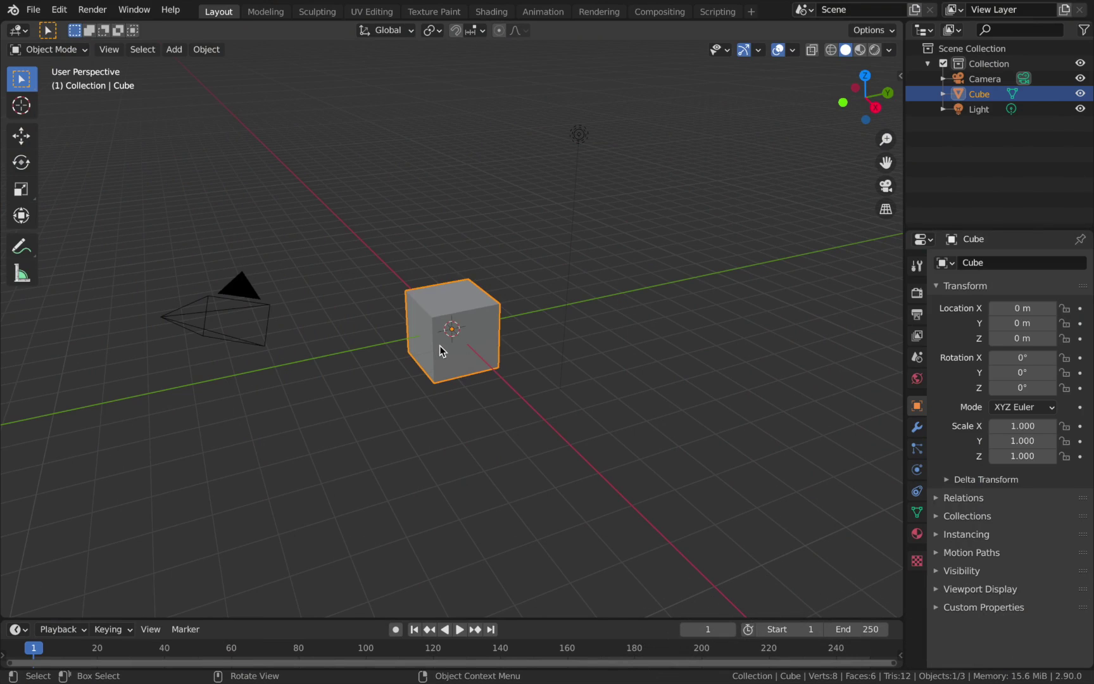
Step: Delete the default cube and add a torus mesh
{"action": "key", "text": "x"}
{"action": "left_click", "coordinate": [440, 346]}
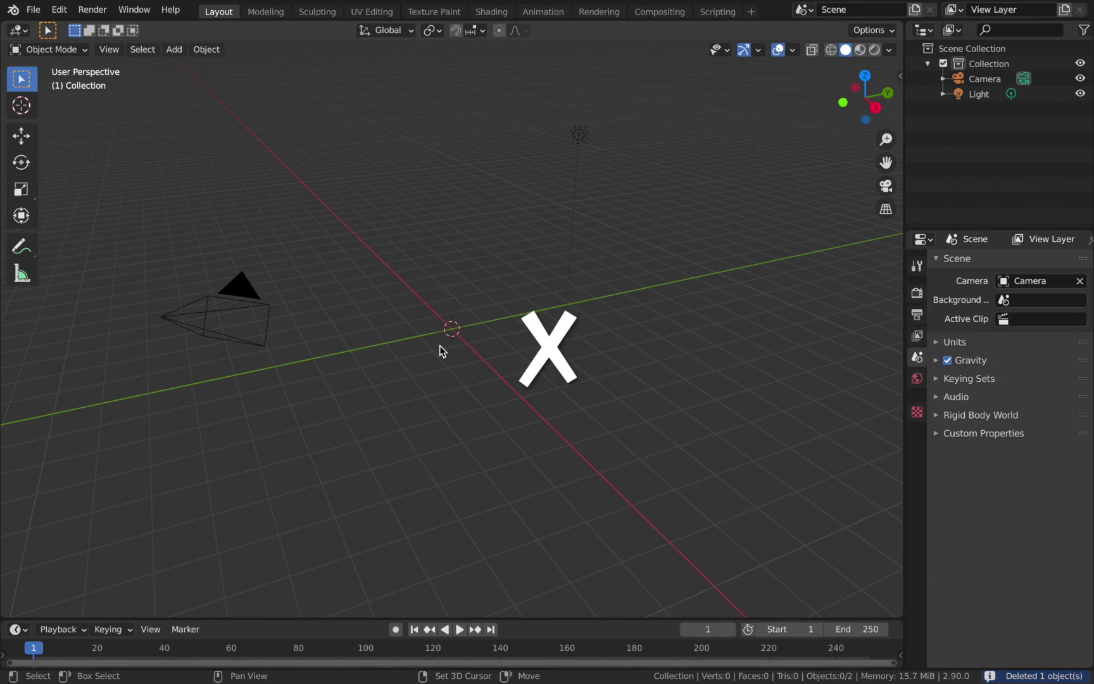
{"action": "key", "text": "shift+a"}
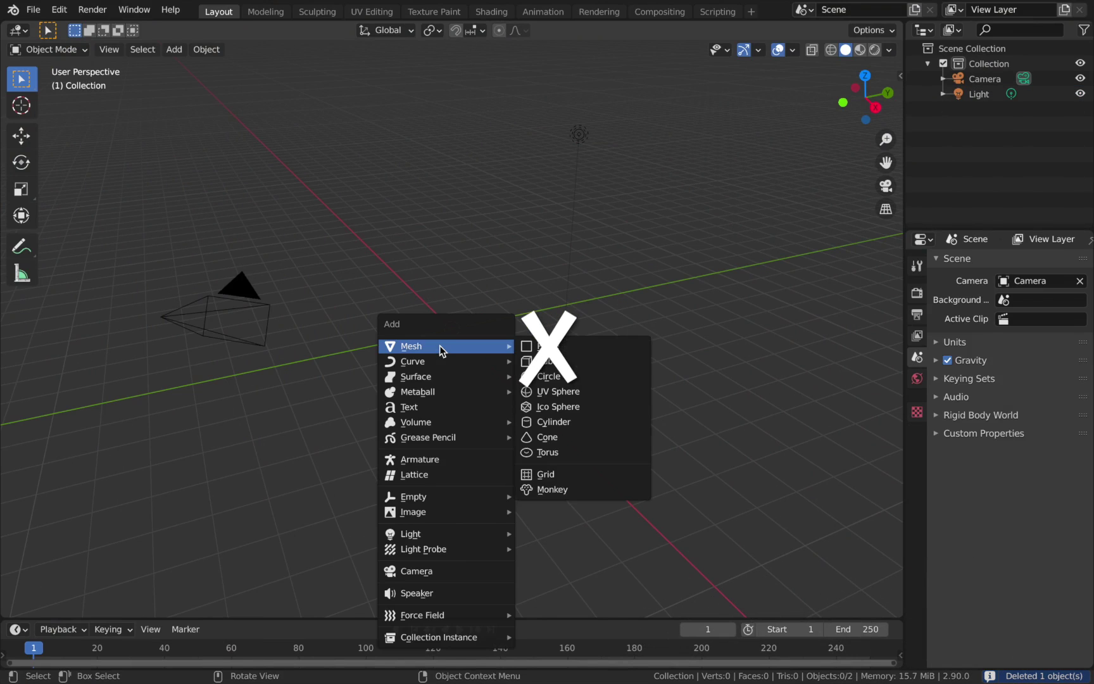
{"action": "left_click", "coordinate": [587, 457]}
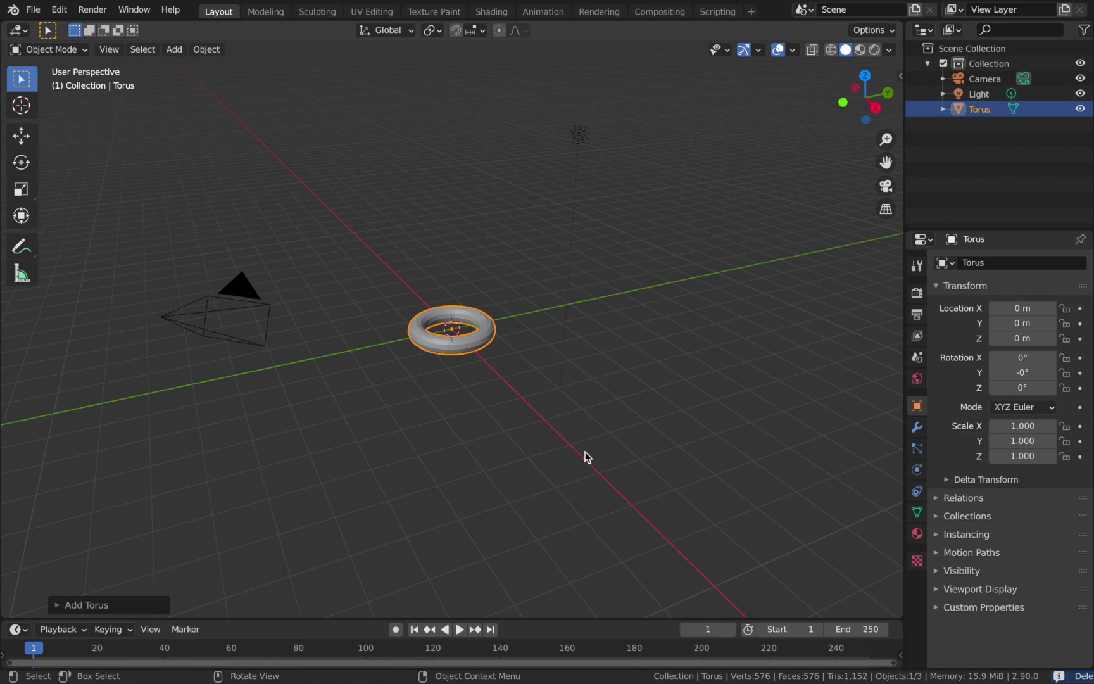
Step: Set the torus major radius to 6 m and minor radius to 4 m
{"action": "left_click", "coordinate": [61, 606]}
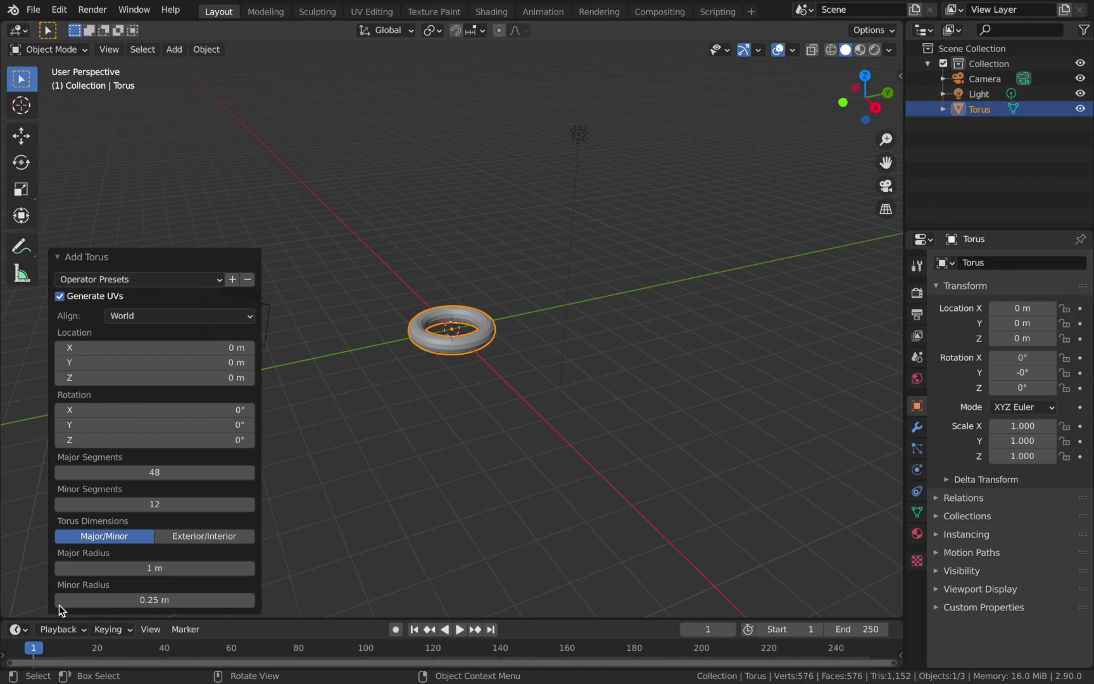
{"action": "left_click", "coordinate": [148, 568]}
{"action": "type", "text": "6"}
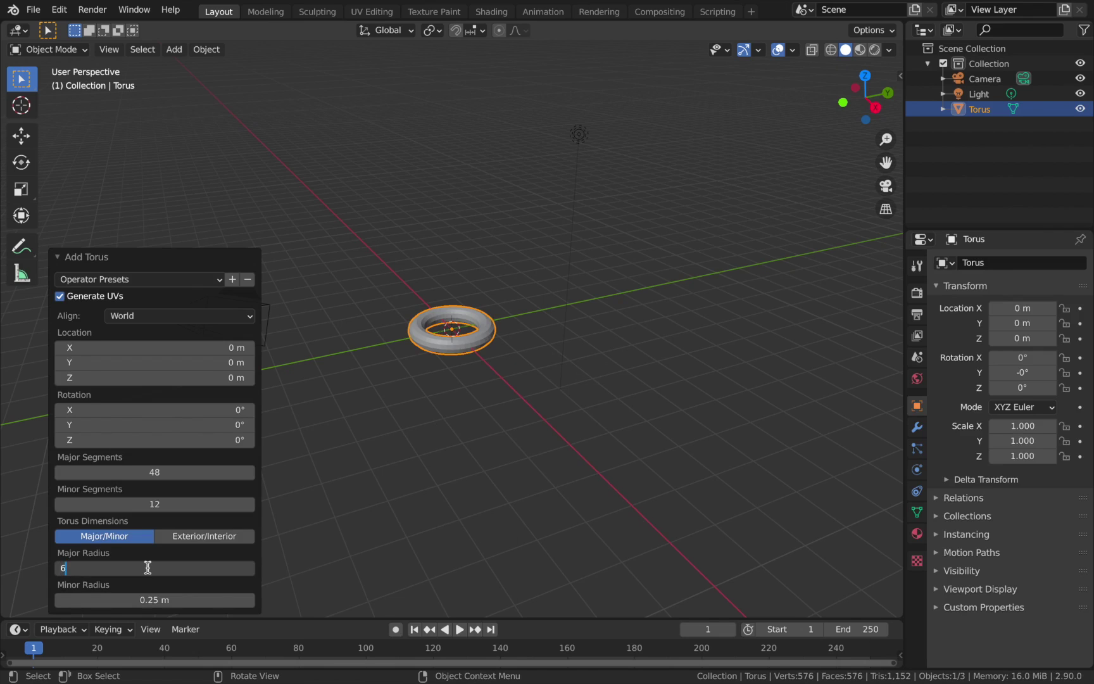
{"action": "key", "text": "Return"}
{"action": "left_click", "coordinate": [138, 599]}
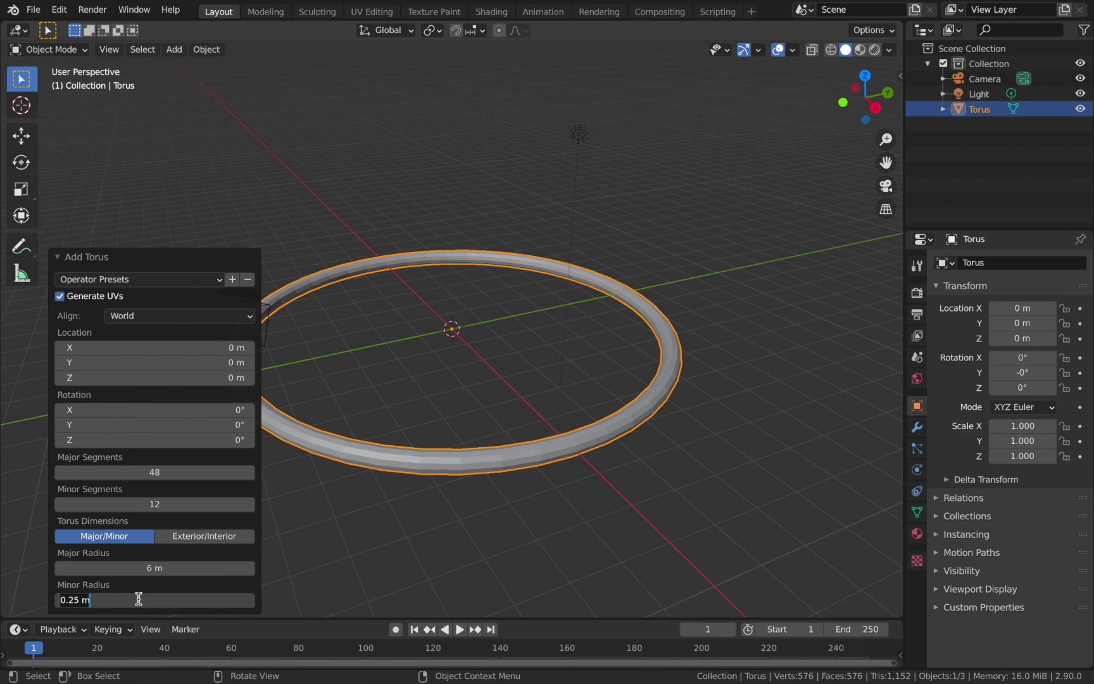
{"action": "type", "text": "4"}
{"action": "key", "text": "Return"}
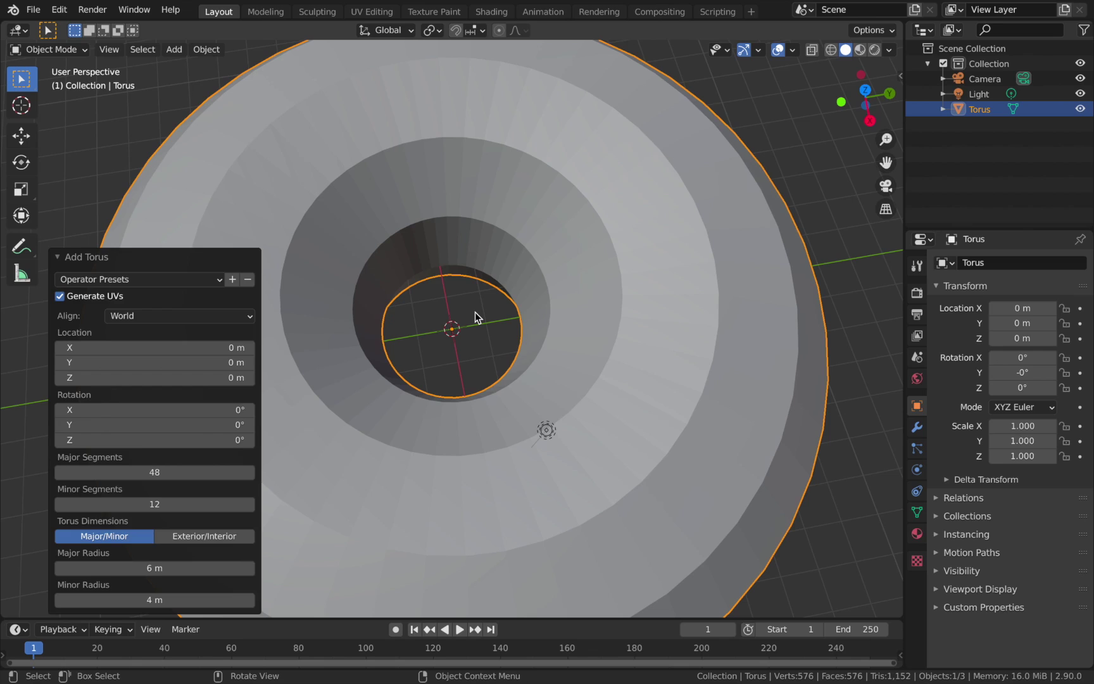
{"action": "left_click", "coordinate": [478, 317]}
Step: Select the camera and clear its location and rotation back to the origin
{"action": "middle_click_drag", "start_coordinate": [255, 422], "coordinate": [100, 200]}
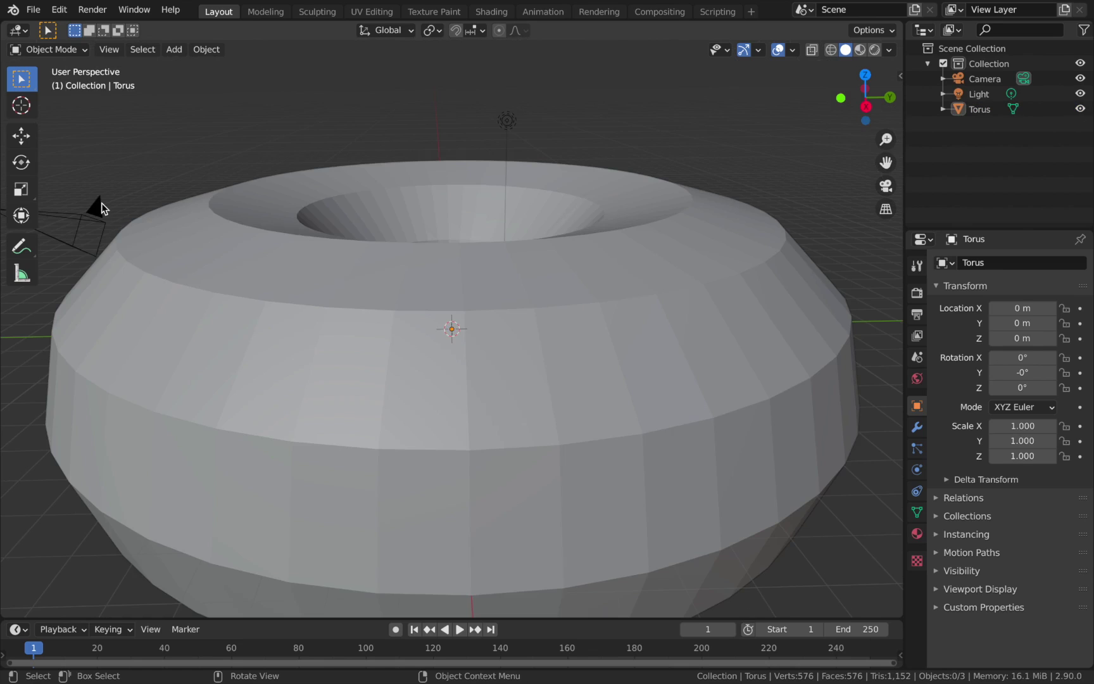
{"action": "left_click", "coordinate": [101, 203]}
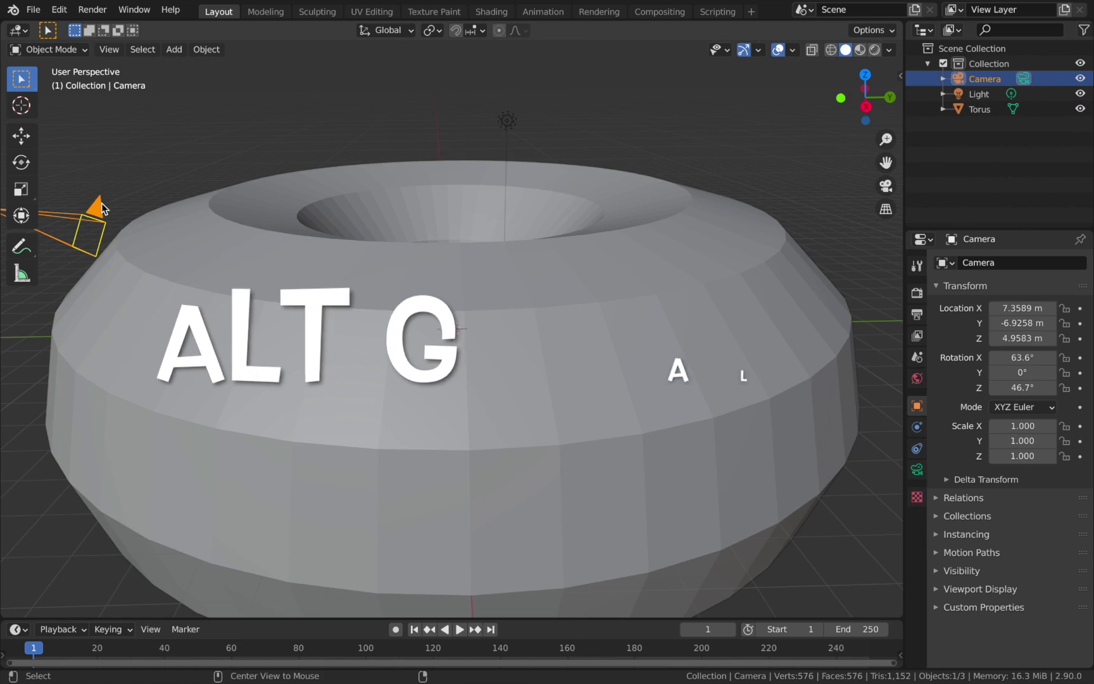
{"action": "key", "text": "alt+g"}
{"action": "key", "text": "alt+r"}
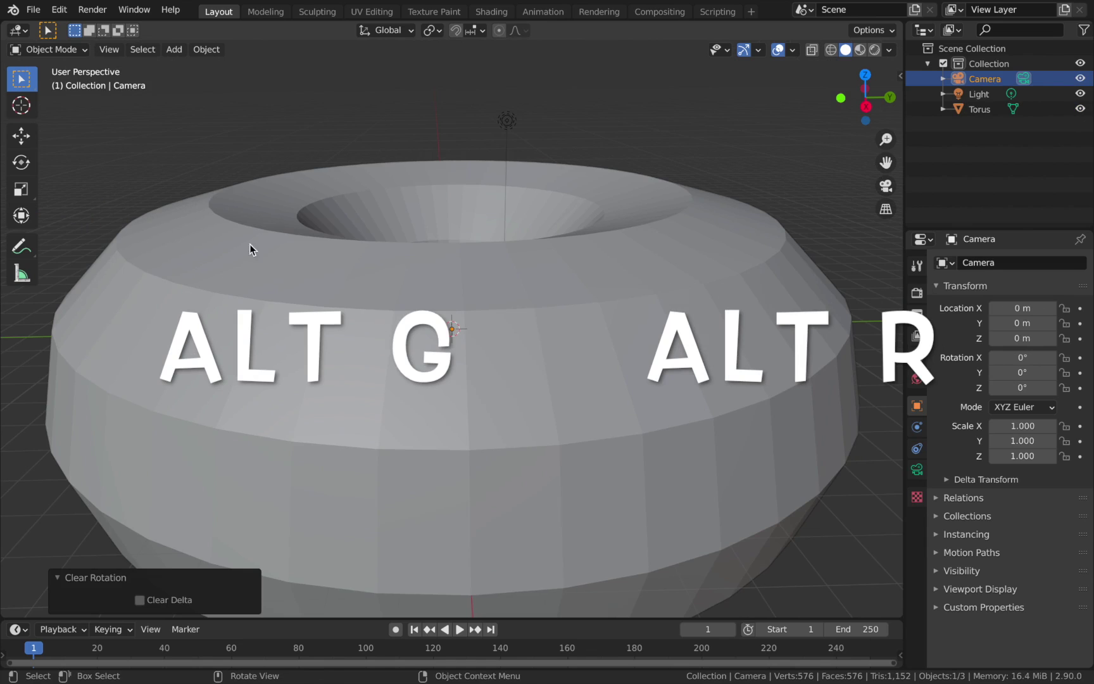
Step: Rotate the camera 90° about the X axis
{"action": "middle_click_drag", "start_coordinate": [251, 247], "coordinate": [264, 250]}
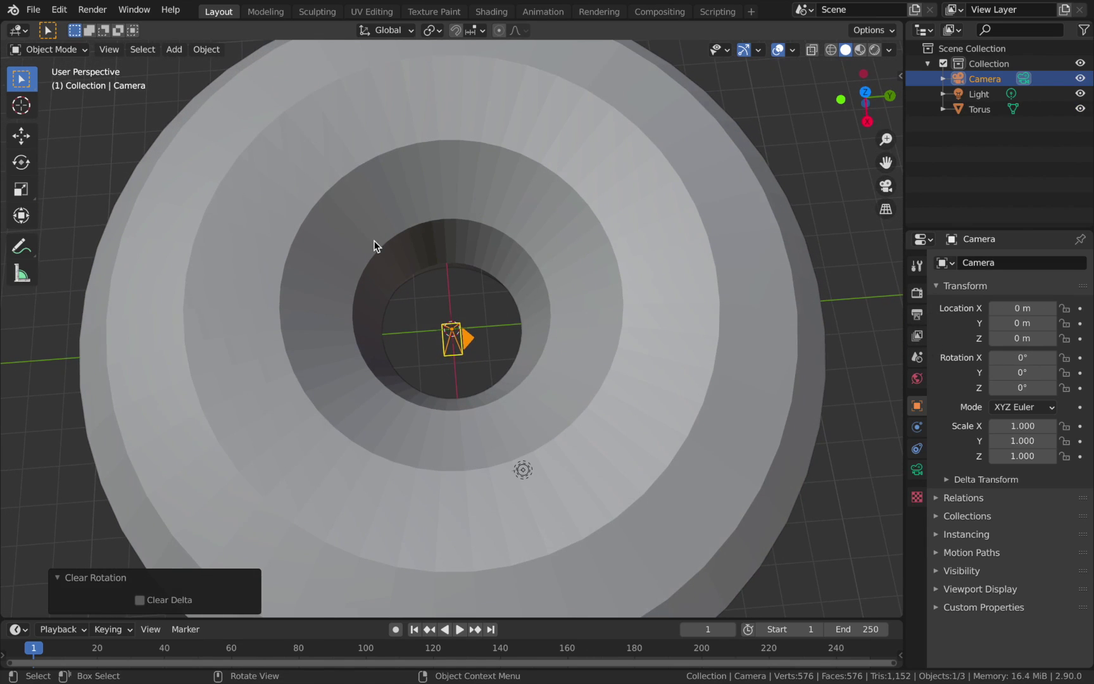
{"action": "key", "text": "r"}
{"action": "key", "text": "x"}
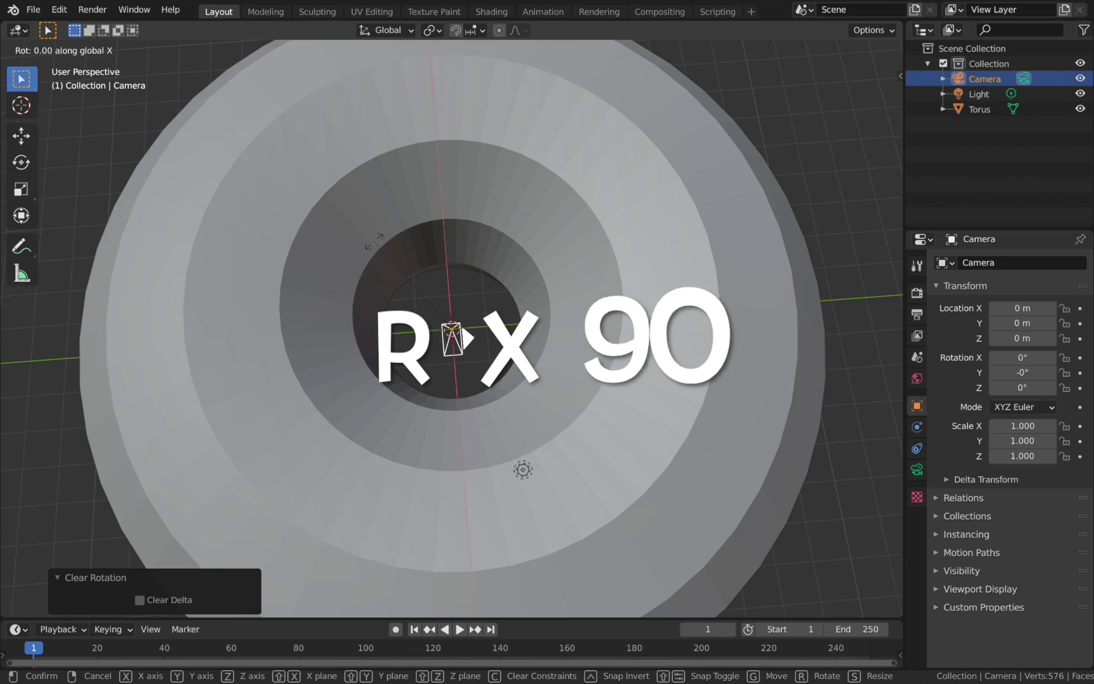
{"action": "key", "text": "9"}
{"action": "key", "text": "0"}
{"action": "key", "text": "Return"}
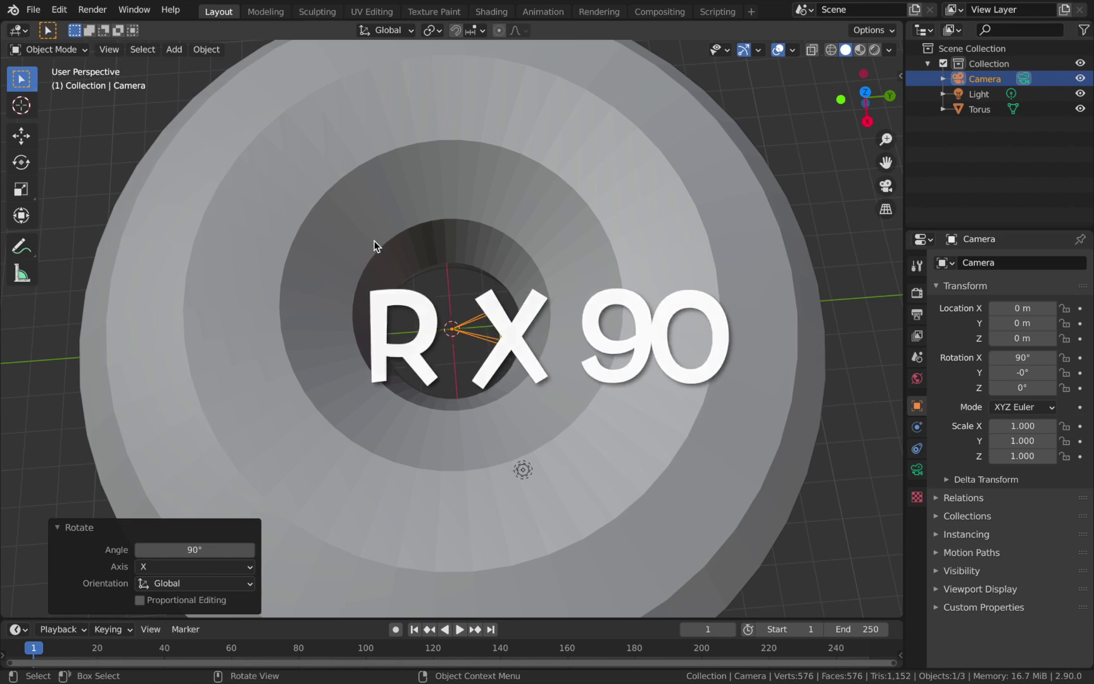
Step: Pull the camera about 8 m back along Y and view the scene through it
{"action": "key", "text": "g"}
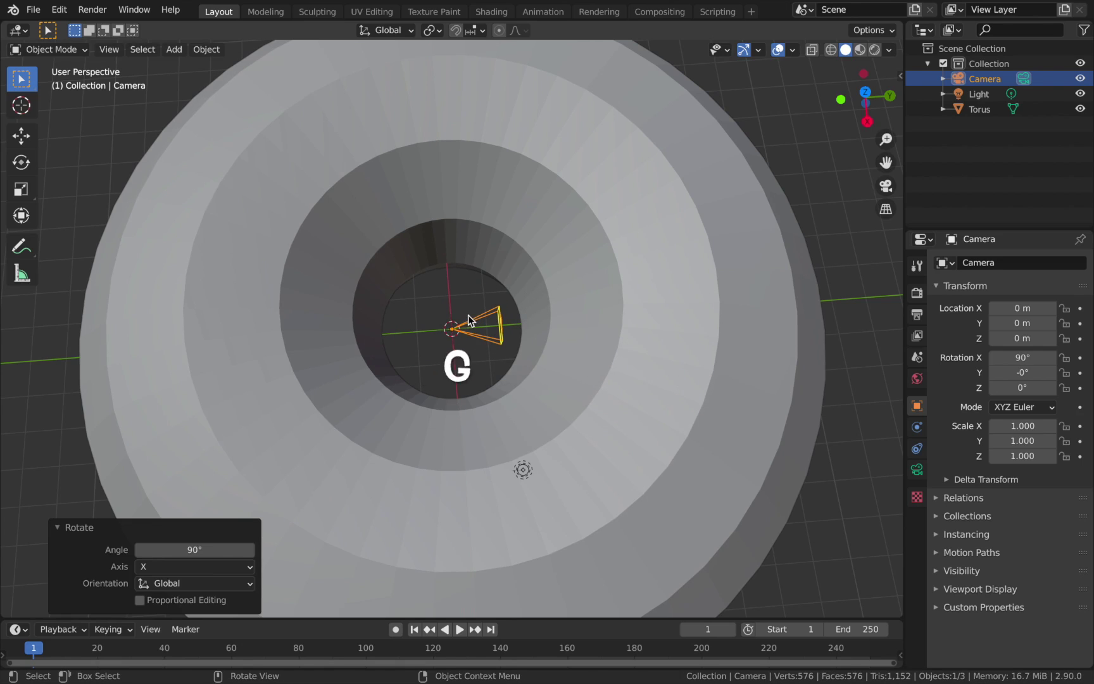
{"action": "key", "text": "y"}
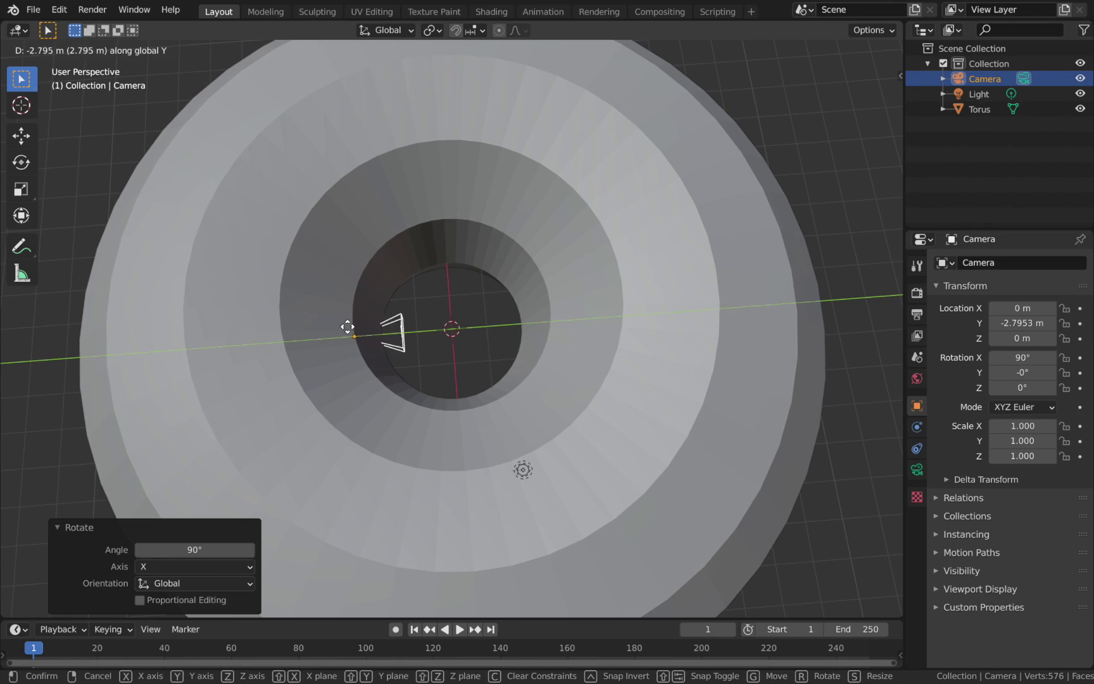
{"action": "left_click", "coordinate": [188, 339]}
{"action": "key", "text": "KP_0"}
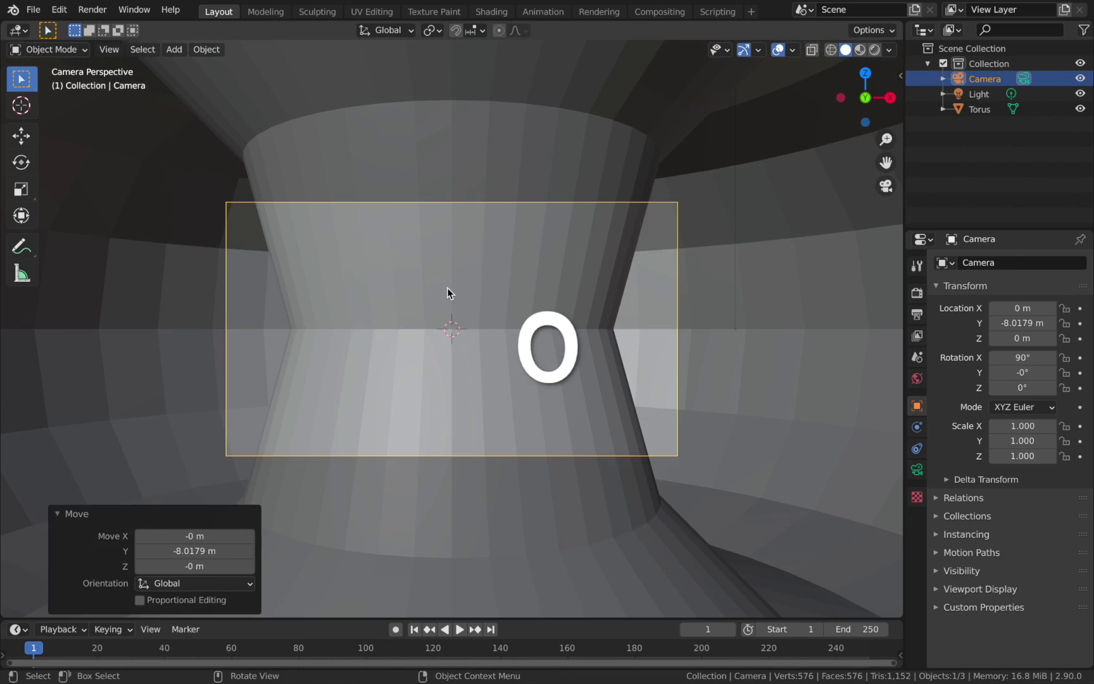
{"action": "left_click", "coordinate": [519, 363]}
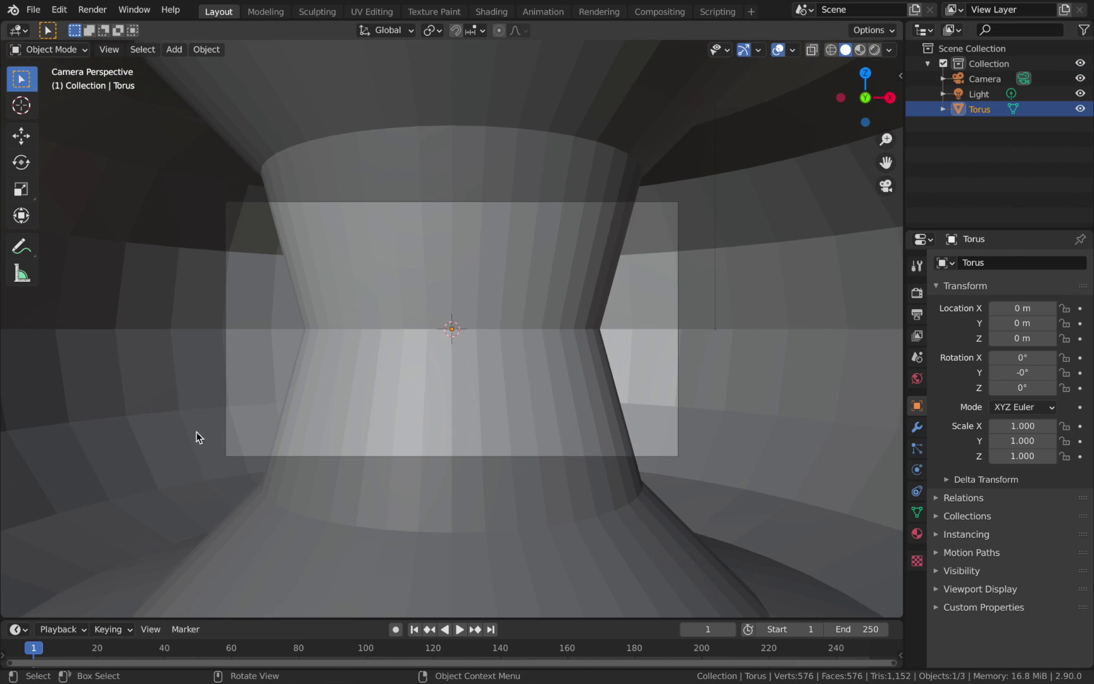
Step: Delete the existing torus and add a fresh torus mesh
{"action": "key", "text": "x"}
{"action": "left_click", "coordinate": [435, 372]}
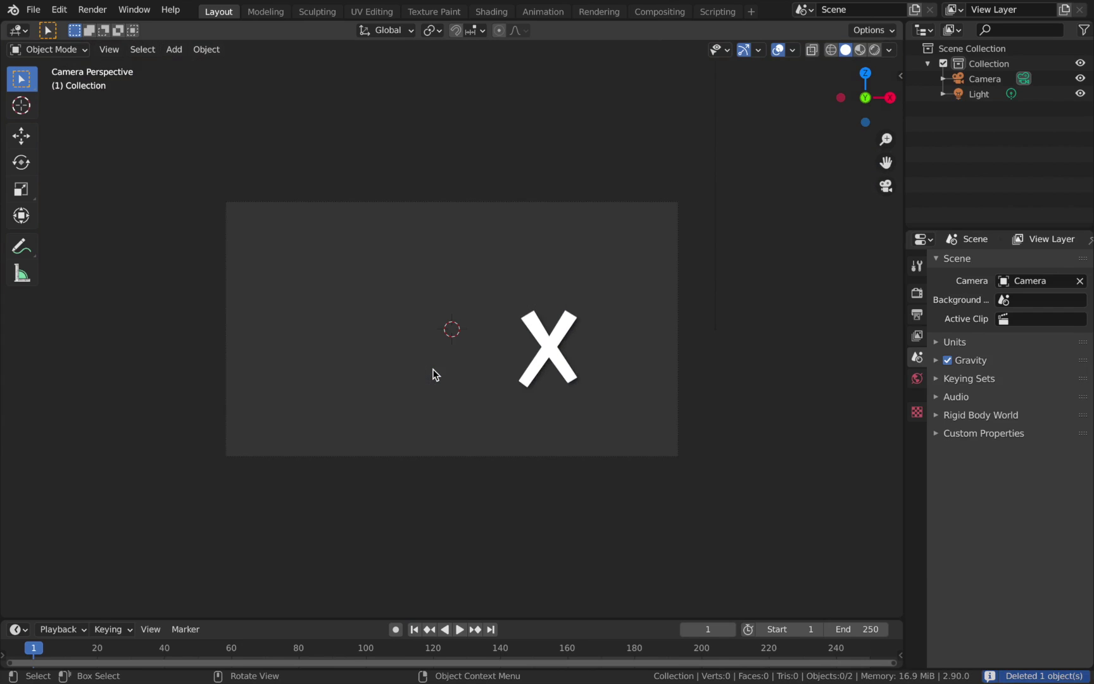
{"action": "key", "text": "shift+a"}
{"action": "mouse_move", "coordinate": [435, 375]}
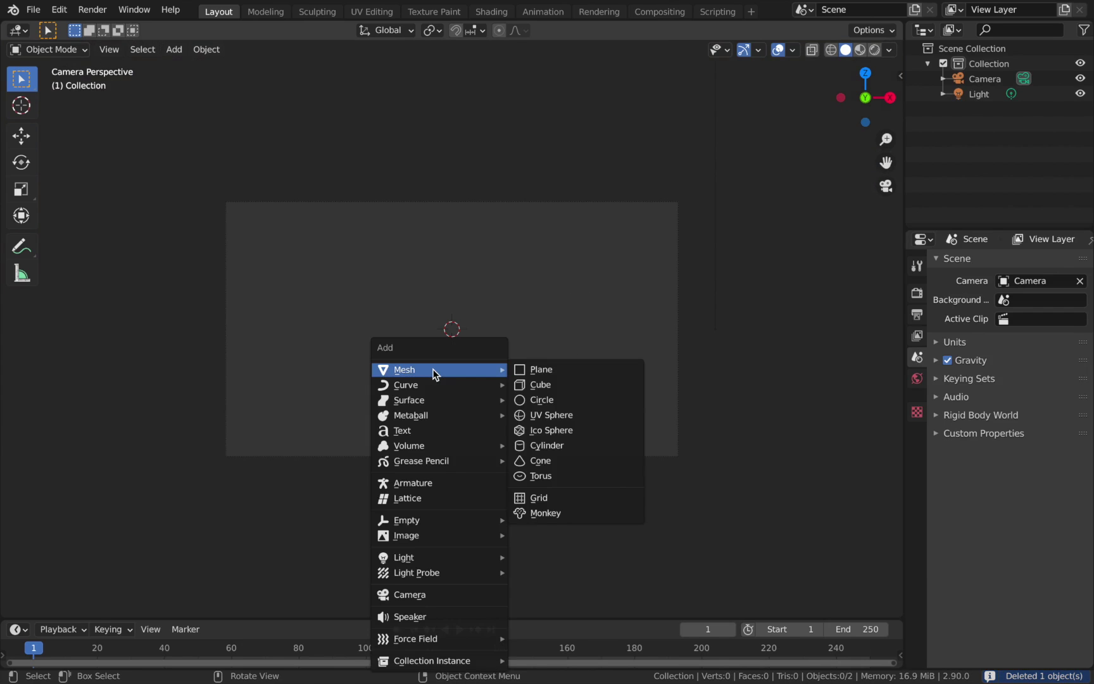
{"action": "left_click", "coordinate": [554, 478]}
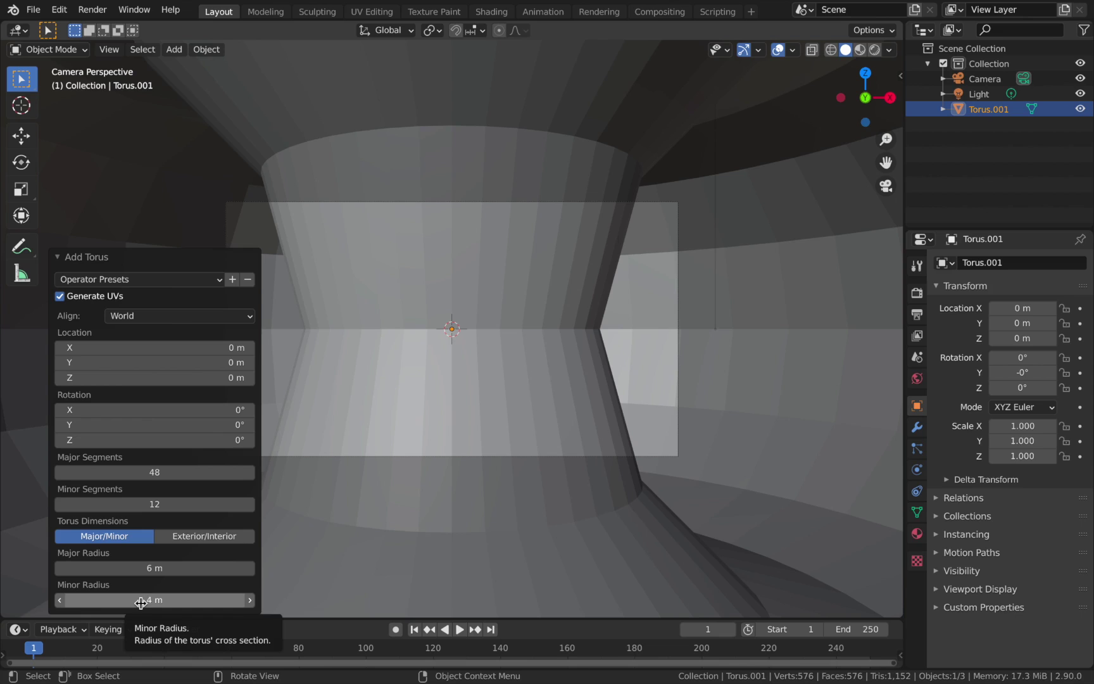
Step: Give the new torus a 5.8 m minor radius, 100 major and 70 minor segments
{"action": "left_click_drag", "start_coordinate": [134, 601], "coordinate": [190, 601]}
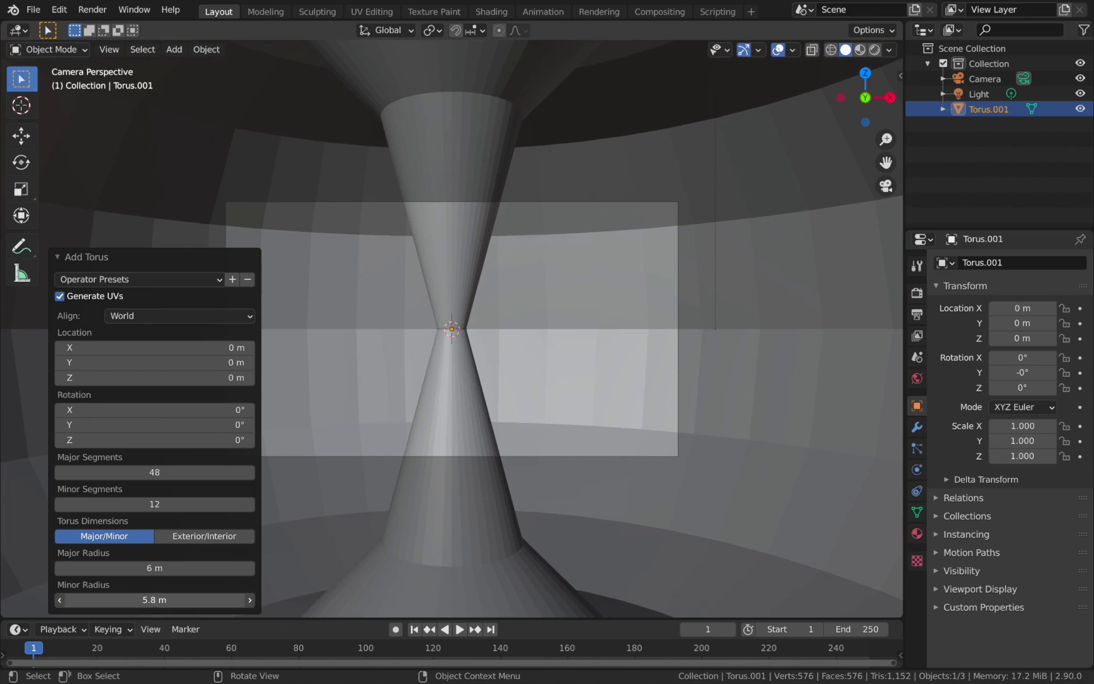
{"action": "left_click_drag", "start_coordinate": [152, 472], "coordinate": [215, 472]}
{"action": "left_click", "coordinate": [143, 472]}
{"action": "type", "text": "1"}
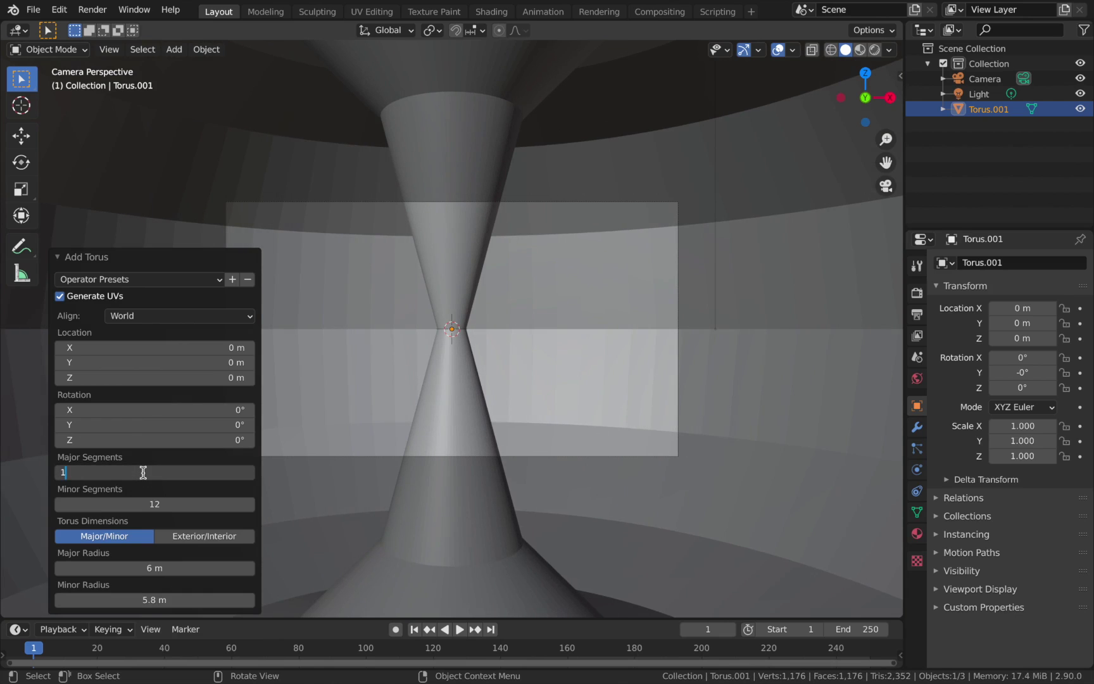
{"action": "type", "text": "00"}
{"action": "key", "text": "Return"}
{"action": "left_click_drag", "start_coordinate": [142, 503], "coordinate": [285, 503]}
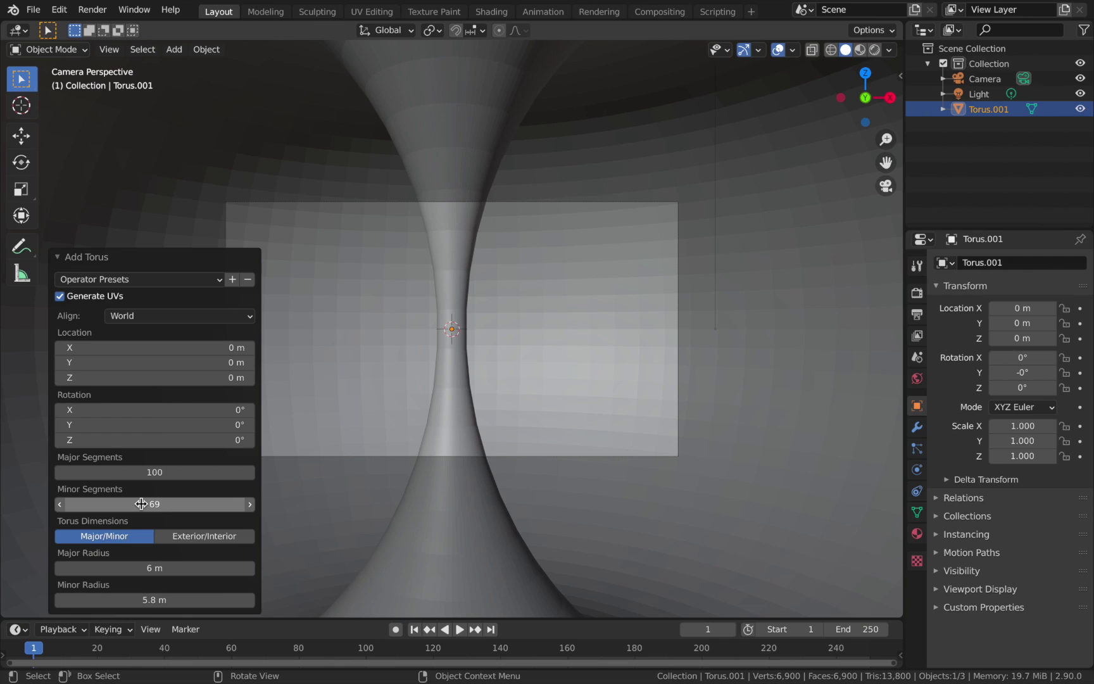
{"action": "left_click_drag", "start_coordinate": [142, 504], "coordinate": [147, 503]}
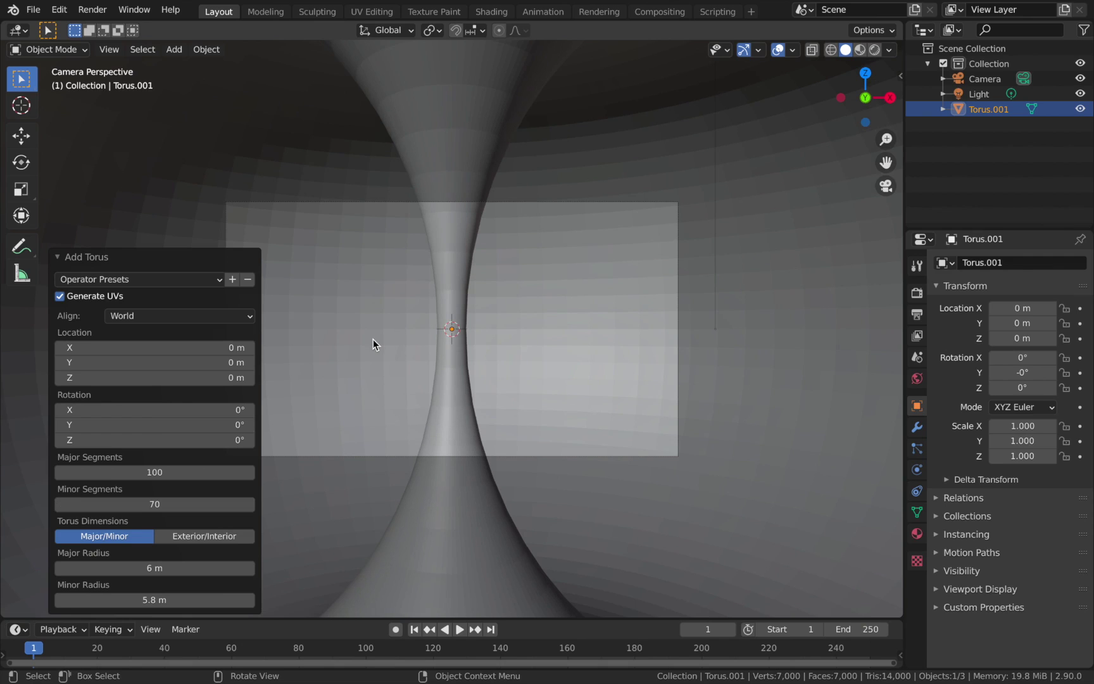
{"action": "left_click", "coordinate": [572, 325]}
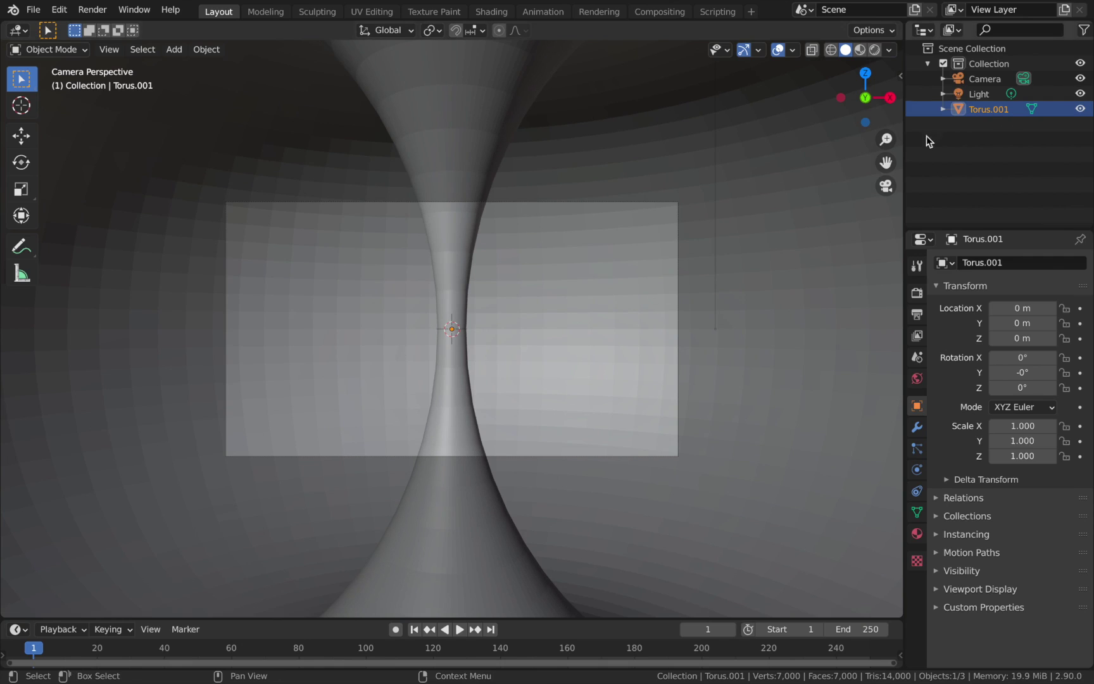
Step: Scale the torus to 0.413 along Z to flatten it
{"action": "key", "text": "s"}
{"action": "key", "text": "z"}
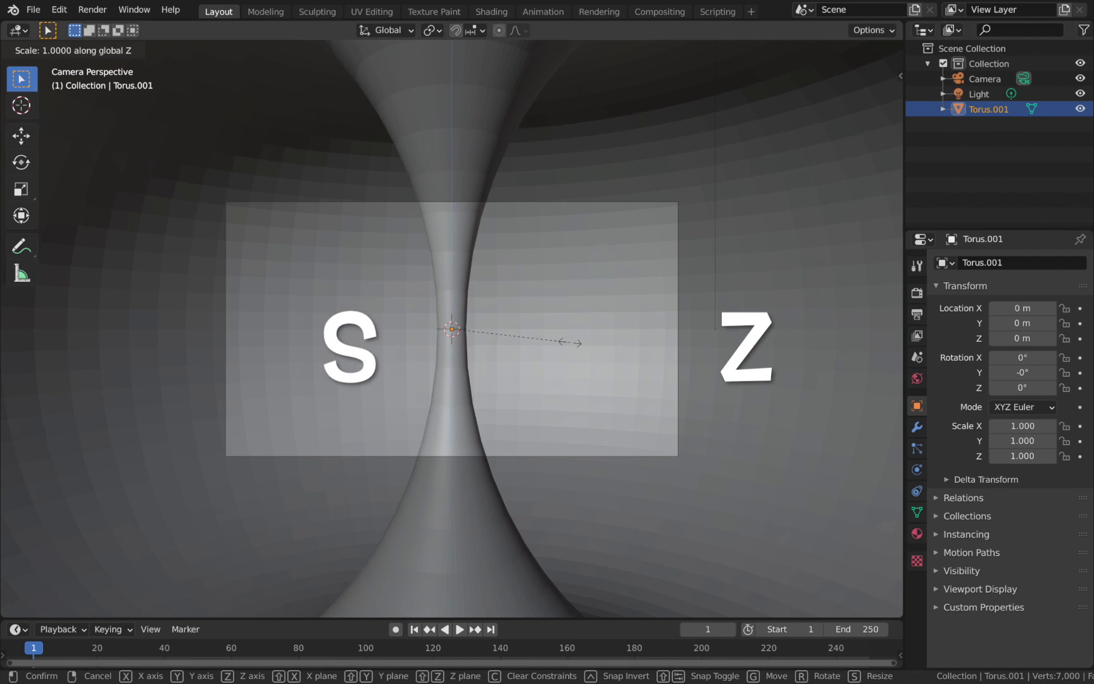
{"action": "left_click", "coordinate": [642, 340]}
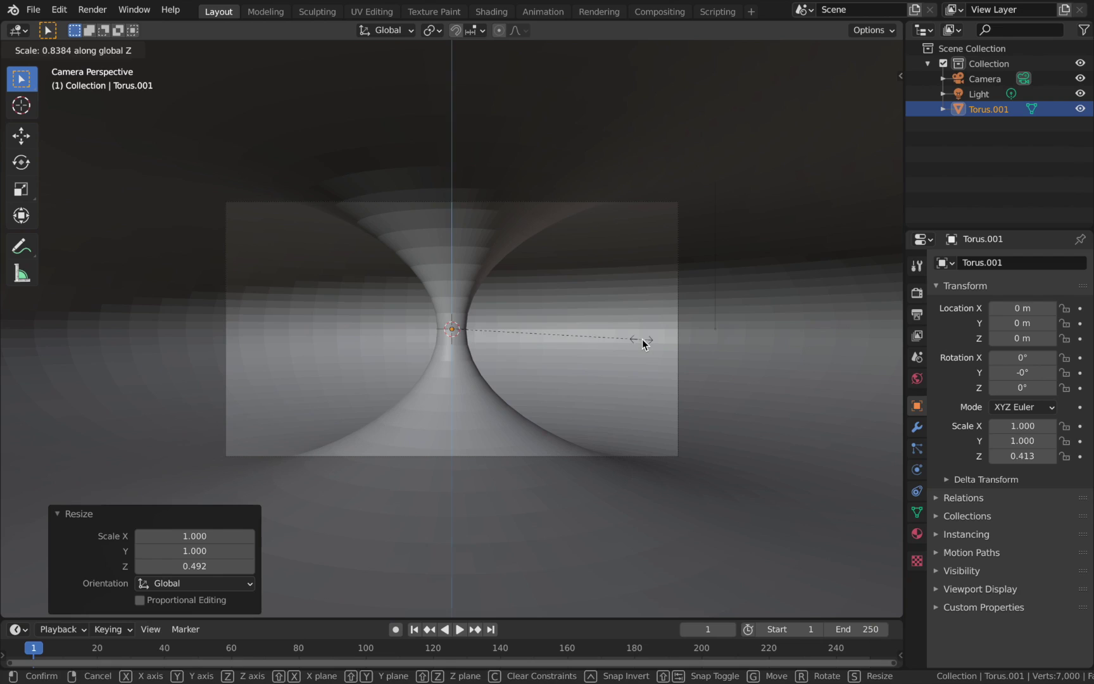
Step: Set the camera's focal length to 25 mm, then reselect the torus
{"action": "left_click", "coordinate": [975, 85]}
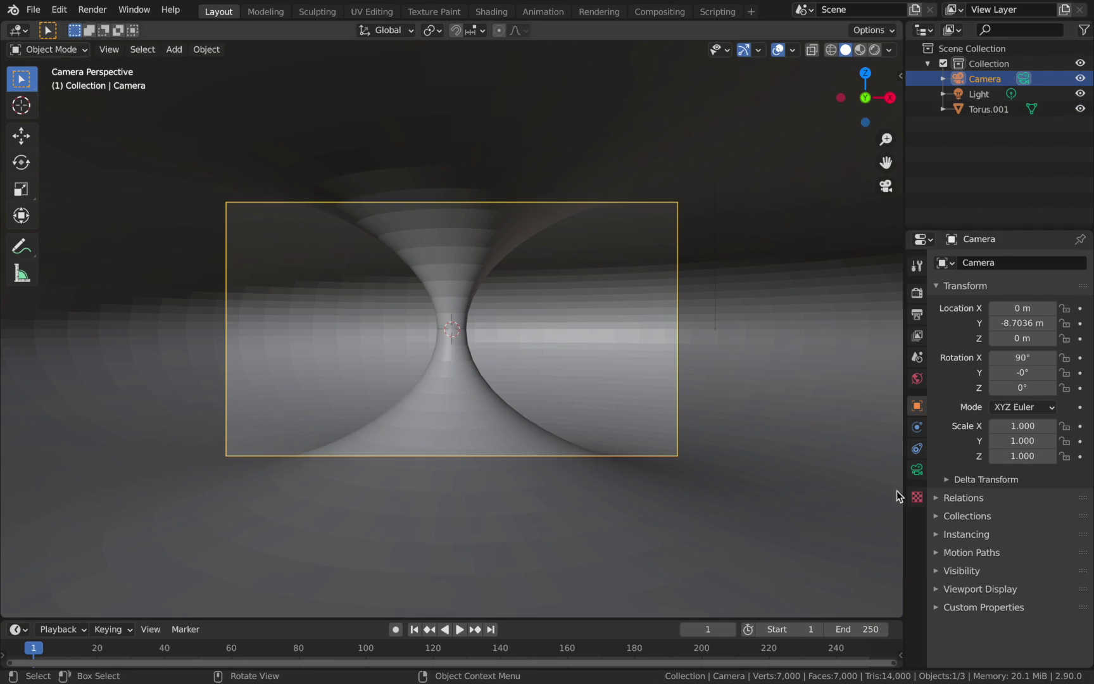
{"action": "left_click", "coordinate": [917, 469]}
{"action": "left_click", "coordinate": [1031, 333]}
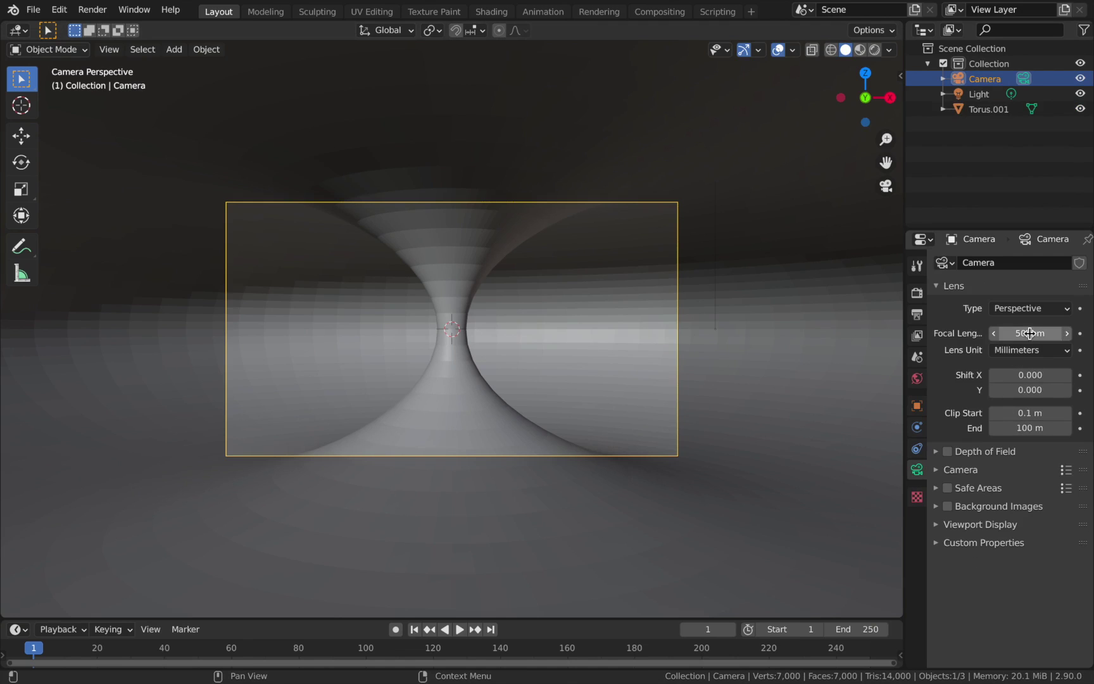
{"action": "type", "text": "20"}
{"action": "key", "text": "Return"}
{"action": "left_click", "coordinate": [1029, 333]}
{"action": "type", "text": "25"}
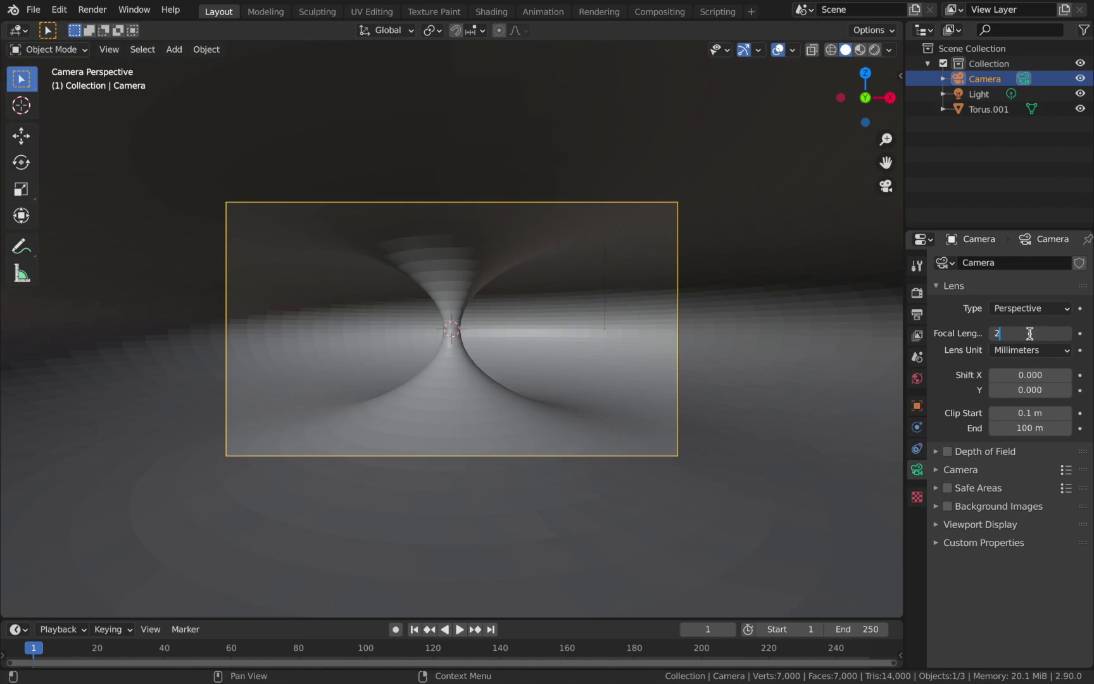
{"action": "key", "text": "Return"}
{"action": "left_click", "coordinate": [473, 347]}
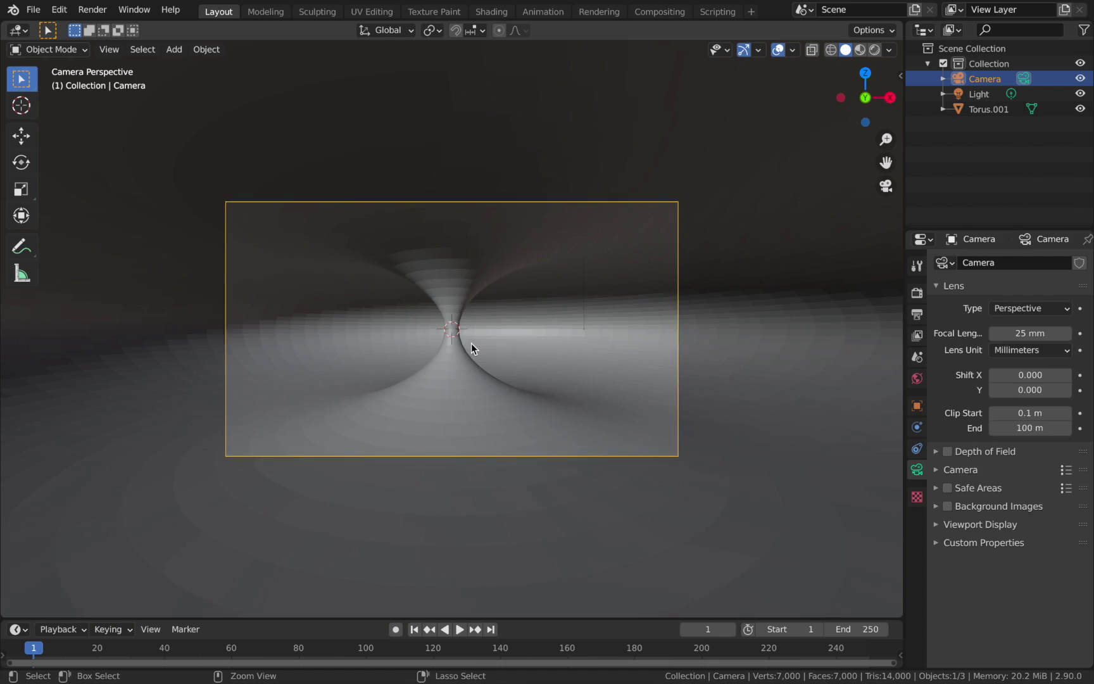
{"action": "key", "text": "Home"}
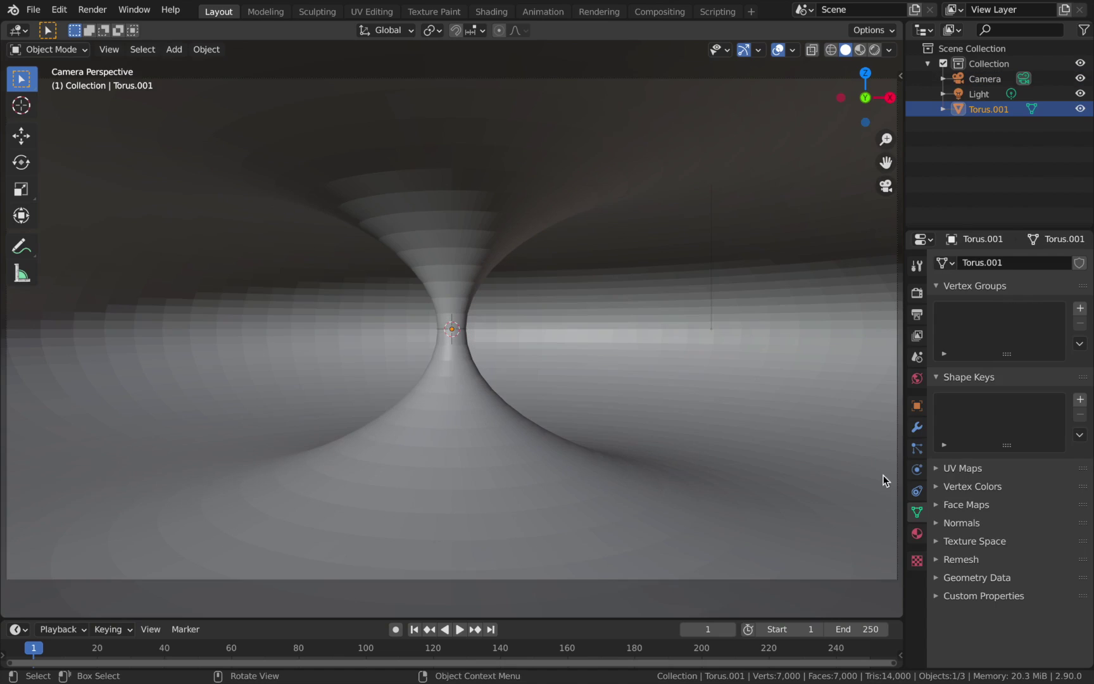
Step: Add a Simple Deform modifier to the torus with a 240° twist around Z
{"action": "left_click", "coordinate": [918, 428]}
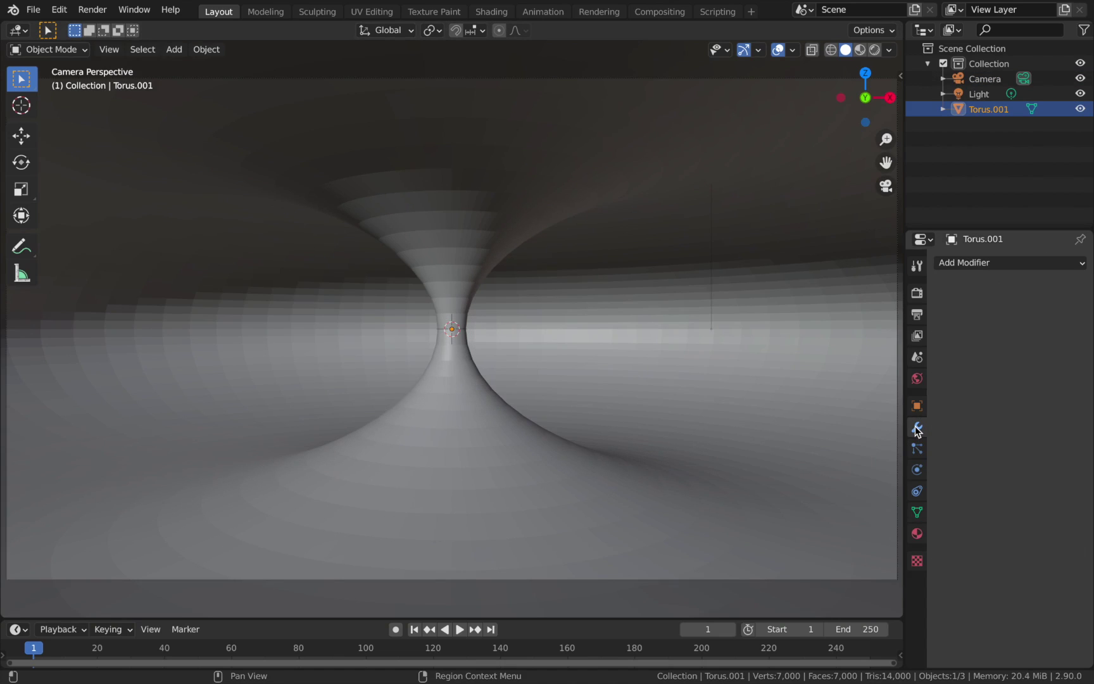
{"action": "left_click", "coordinate": [993, 269]}
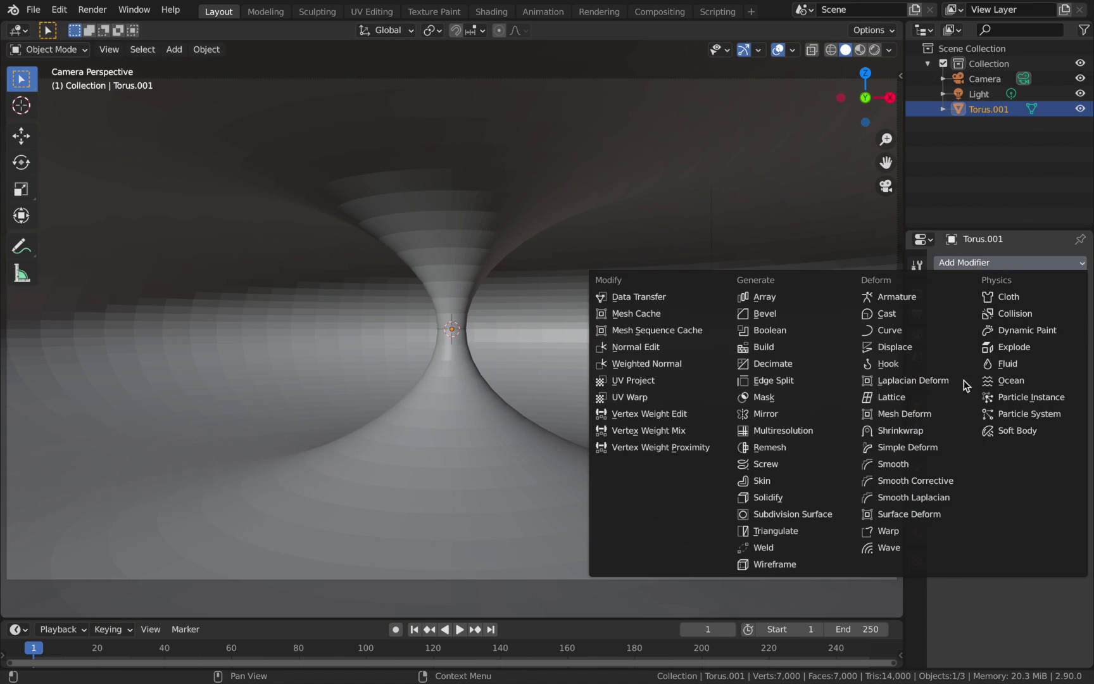
{"action": "left_click", "coordinate": [931, 449]}
{"action": "mouse_move", "coordinate": [1029, 330]}
{"action": "left_mouse_down"}
{"action": "mouse_move", "coordinate": [1070, 329]}
{"action": "mouse_move", "coordinate": [1029, 328]}
{"action": "left_mouse_up"}
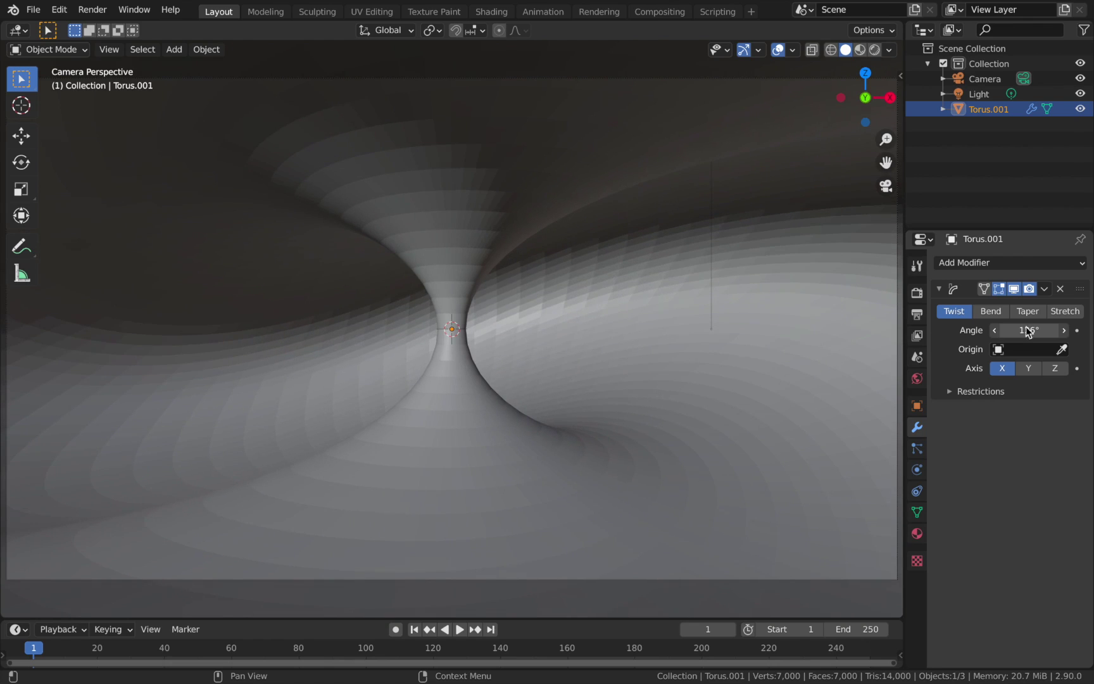
{"action": "left_click", "coordinate": [1026, 330]}
{"action": "key", "text": "ctrl+a"}
{"action": "type", "text": "240"}
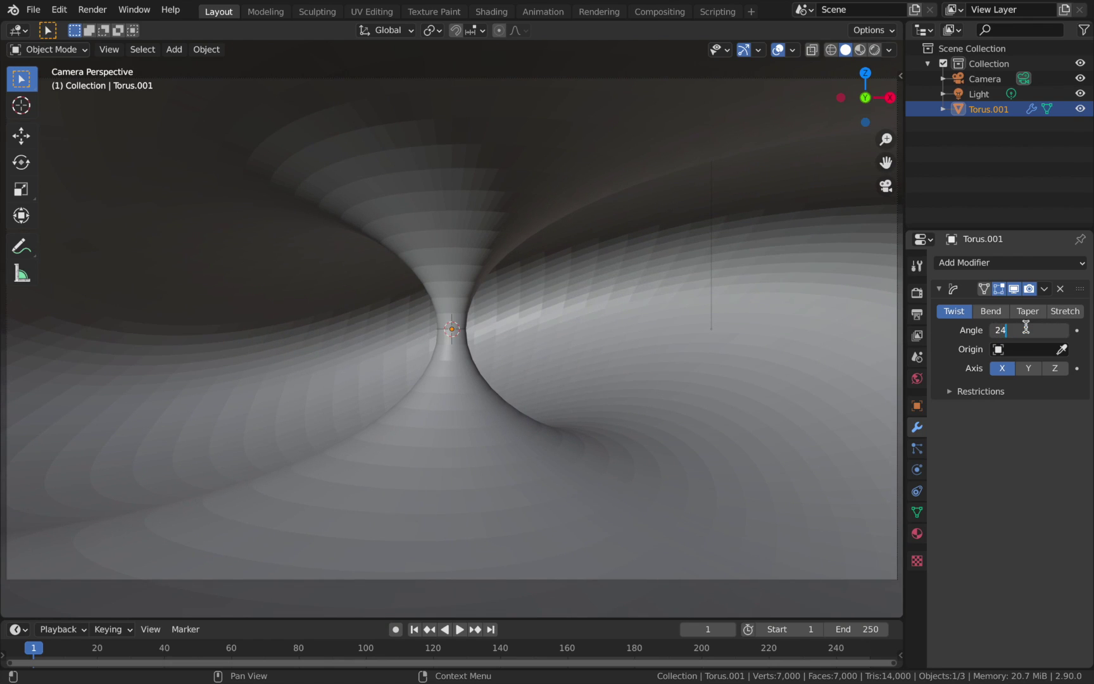
{"action": "key", "text": "Return"}
{"action": "left_click", "coordinate": [1055, 368]}
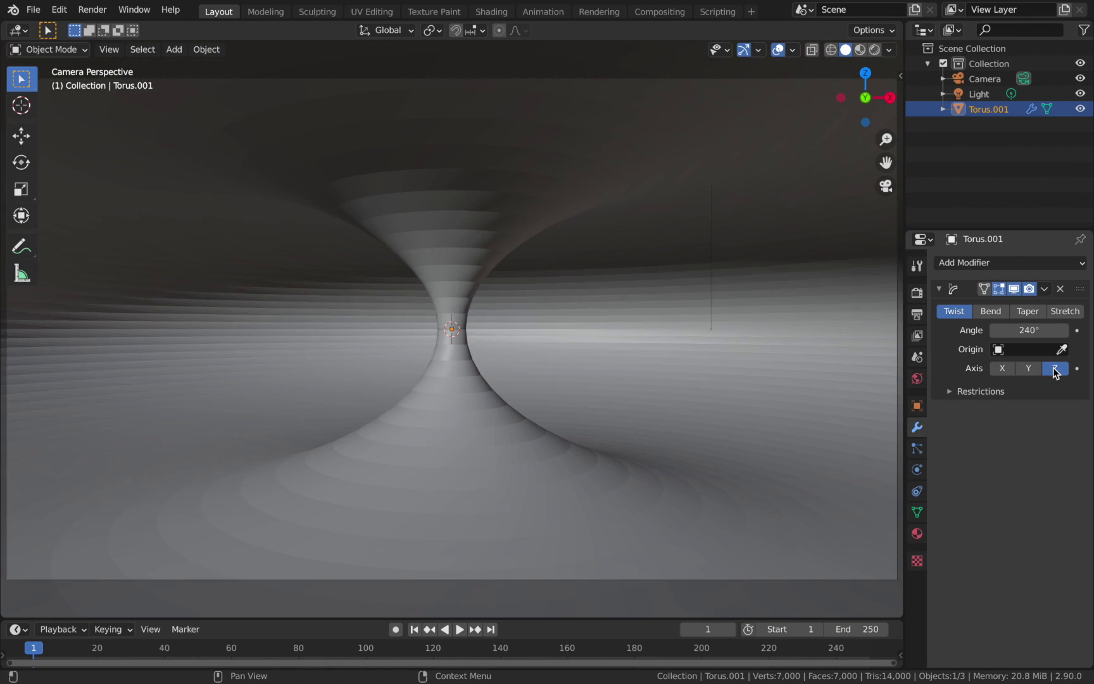
Step: Add a cube Empty at the origin and set it as the torus twist's origin object
{"action": "key", "text": "shift+a"}
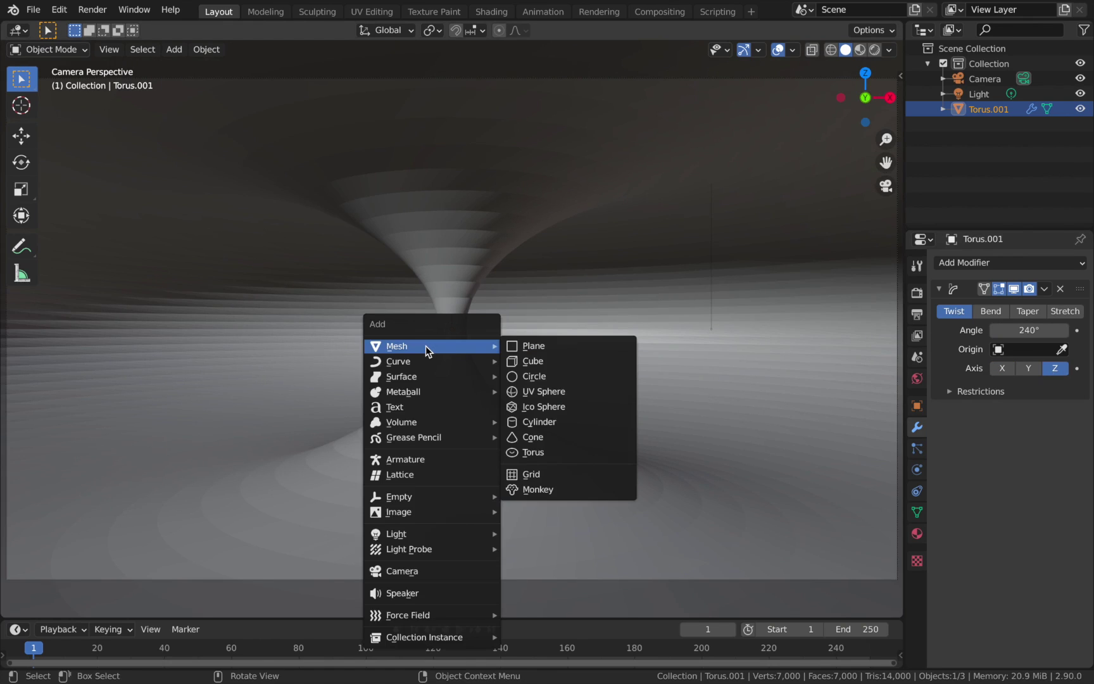
{"action": "mouse_move", "coordinate": [430, 499]}
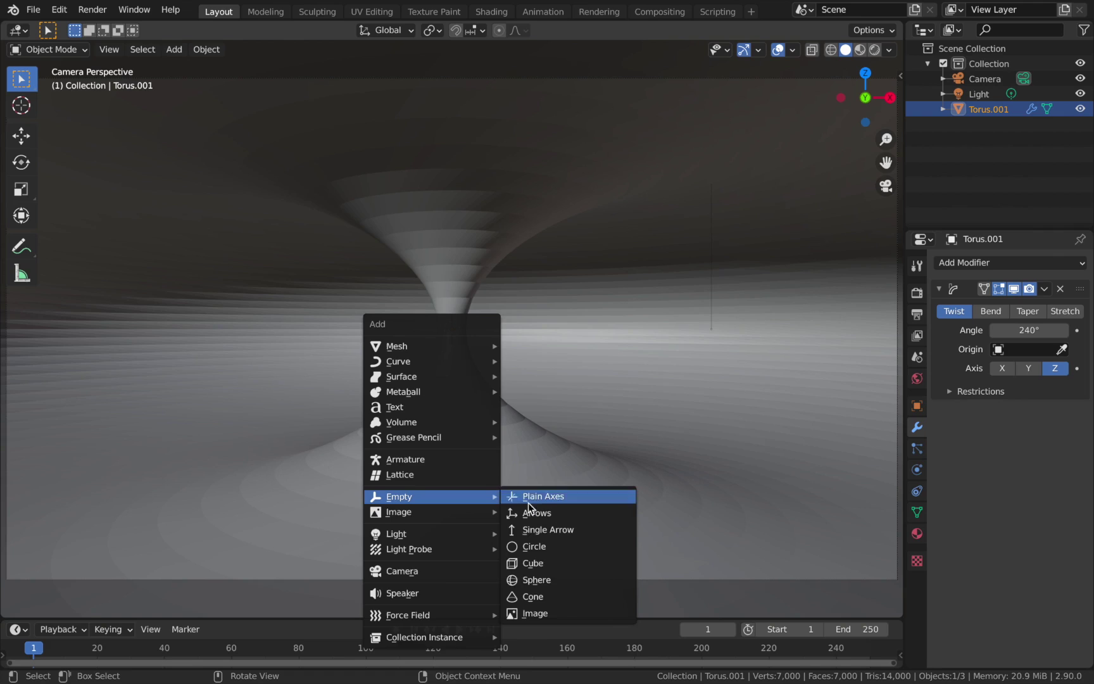
{"action": "left_click", "coordinate": [540, 565]}
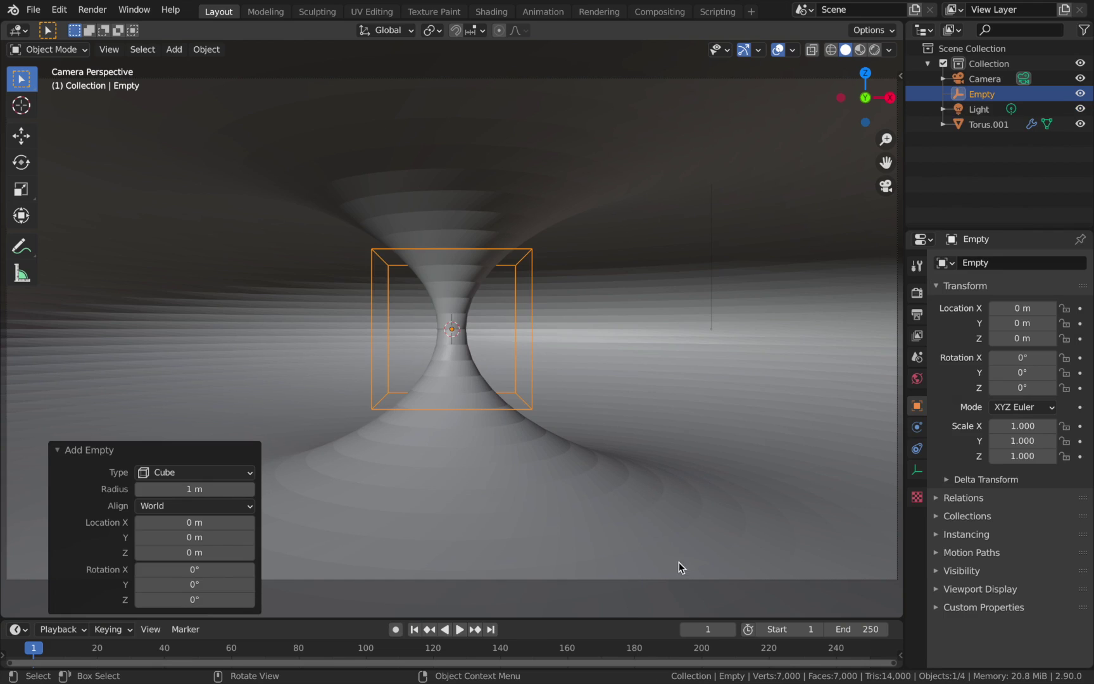
{"action": "left_click", "coordinate": [983, 130]}
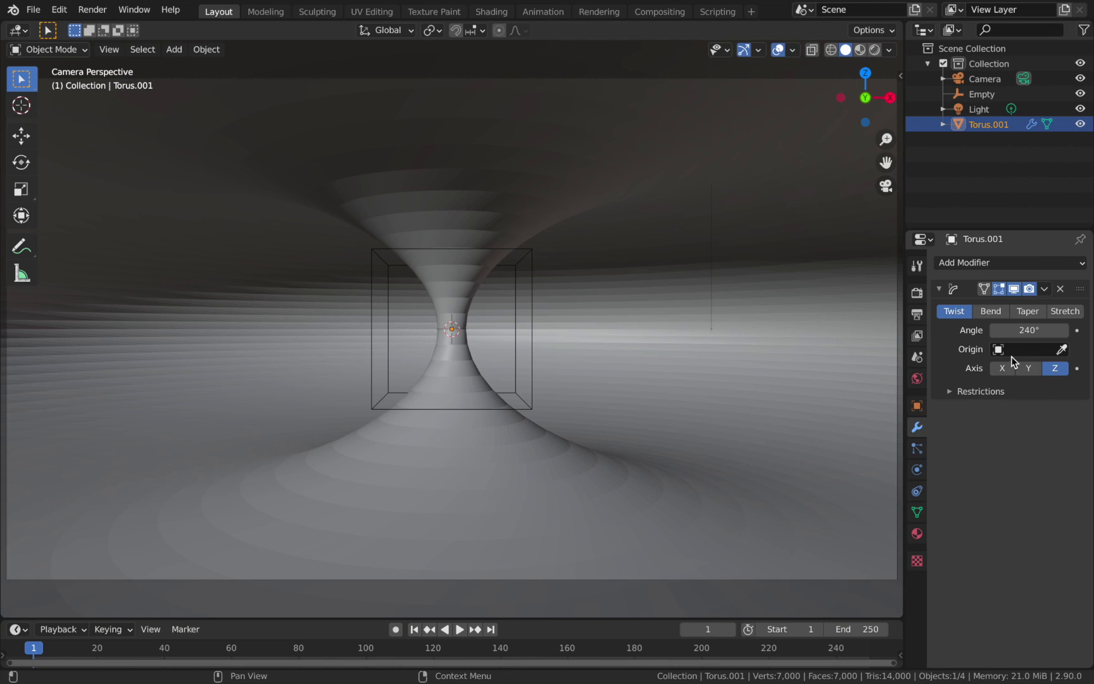
{"action": "left_click", "coordinate": [1011, 357]}
{"action": "left_click", "coordinate": [944, 385]}
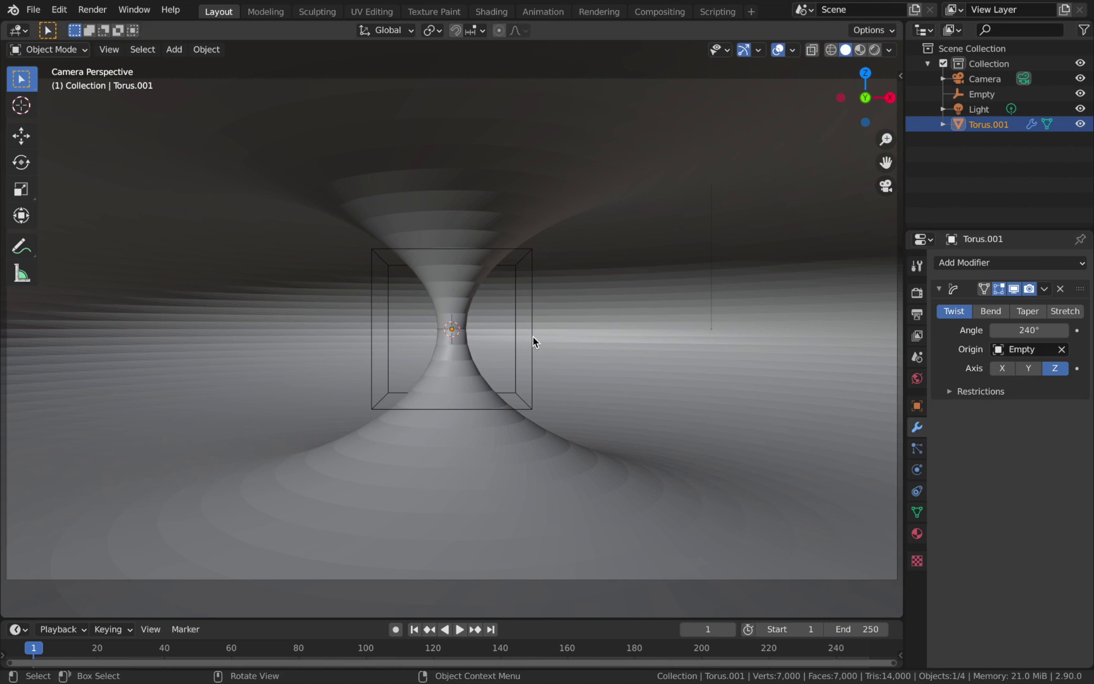
{"action": "left_click", "coordinate": [981, 94]}
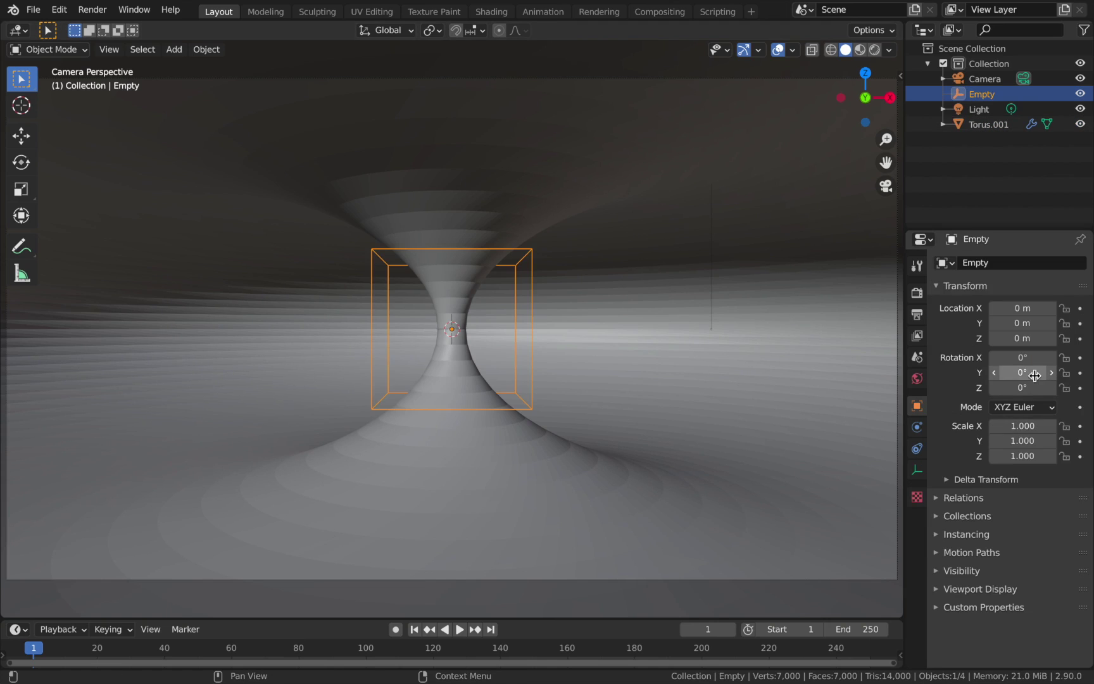
Step: Rotate the Empty 25° around Y and set the animation end frame to 240
{"action": "left_click_drag", "start_coordinate": [1023, 375], "coordinate": [1064, 376]}
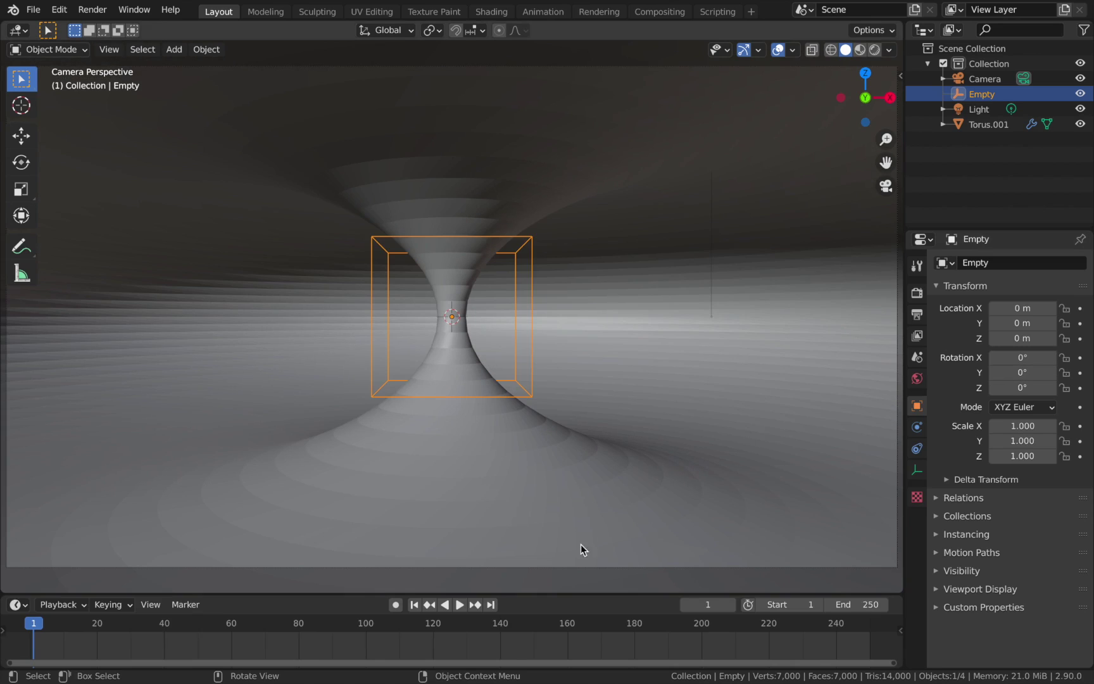
{"action": "left_click_drag", "start_coordinate": [501, 593], "coordinate": [518, 525]}
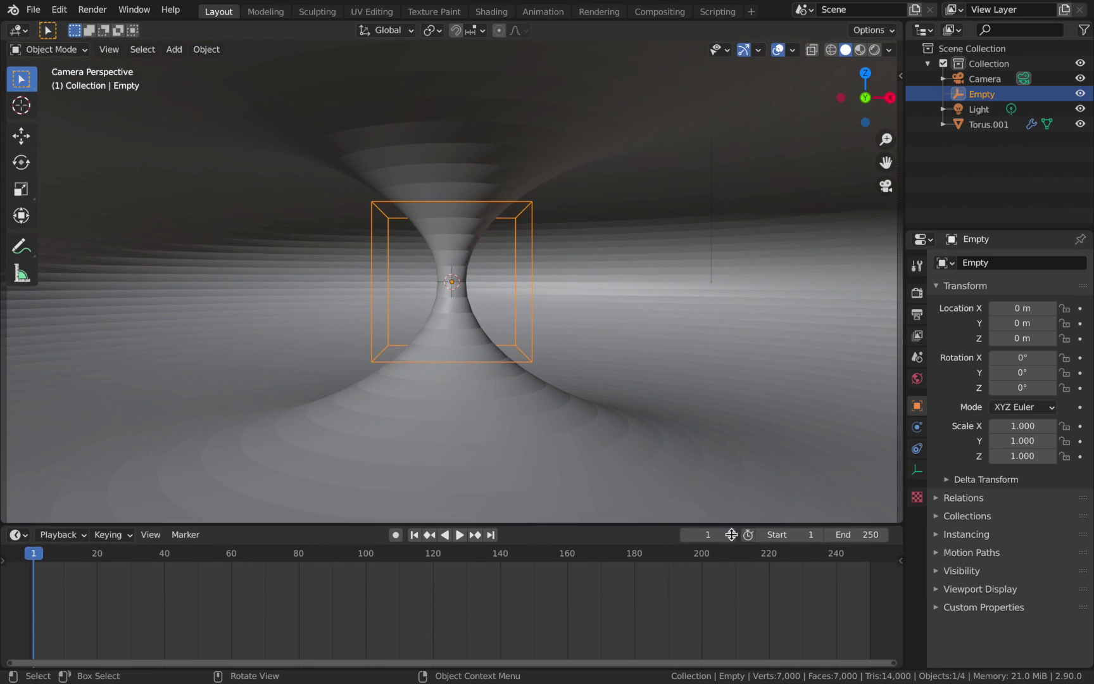
{"action": "left_click", "coordinate": [848, 532]}
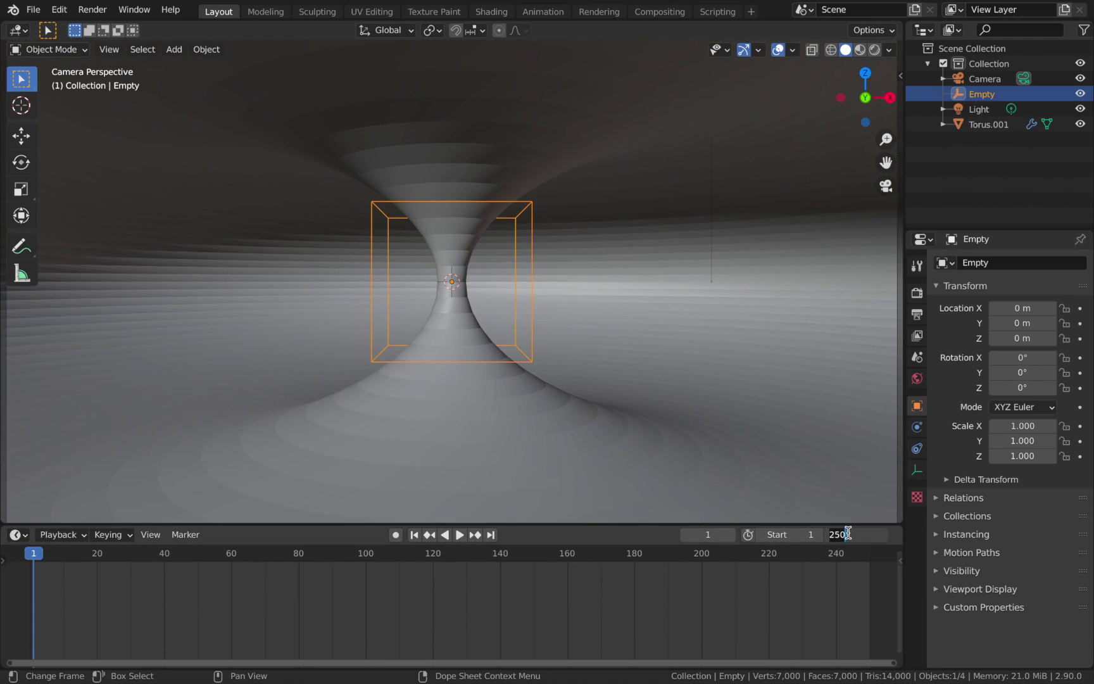
{"action": "type", "text": "240"}
{"action": "key", "text": "Return"}
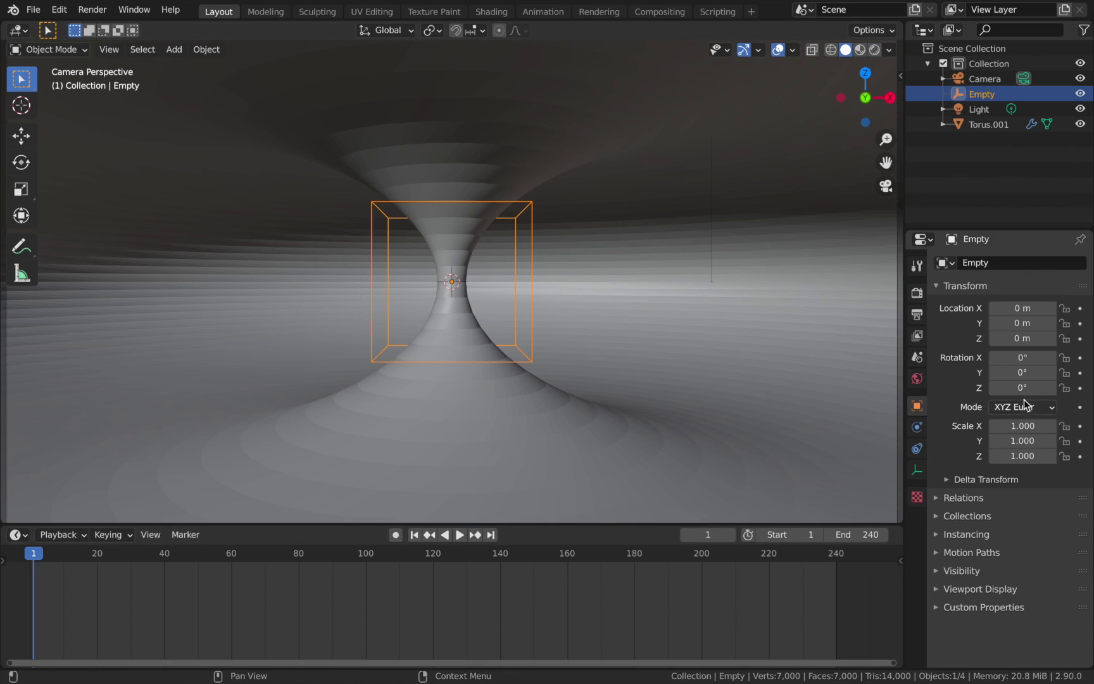
Step: Keyframe the Empty's Y rotation at frame 1 and at 360° on the last frame
{"action": "left_click", "coordinate": [1080, 373]}
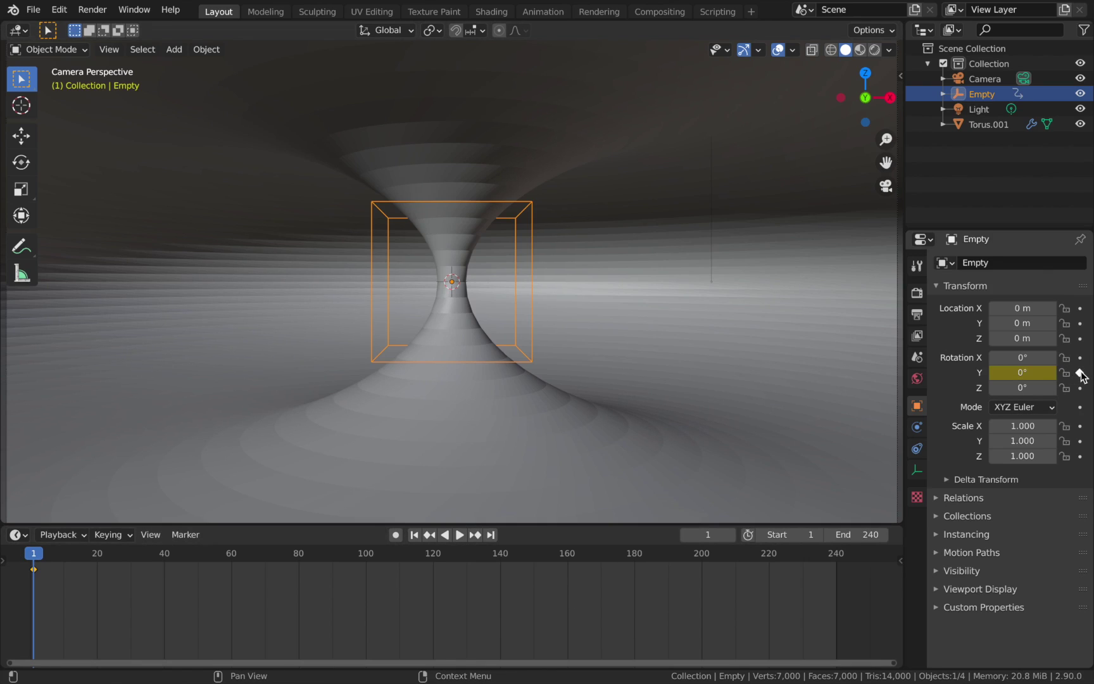
{"action": "left_click", "coordinate": [840, 558]}
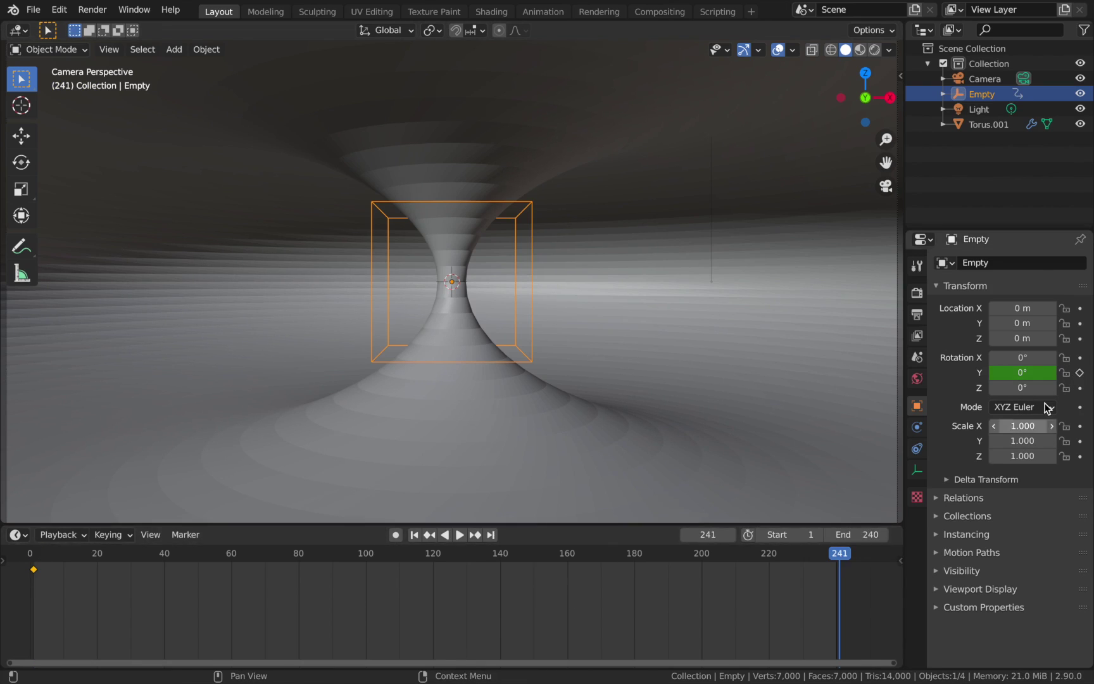
{"action": "left_click", "coordinate": [1017, 373]}
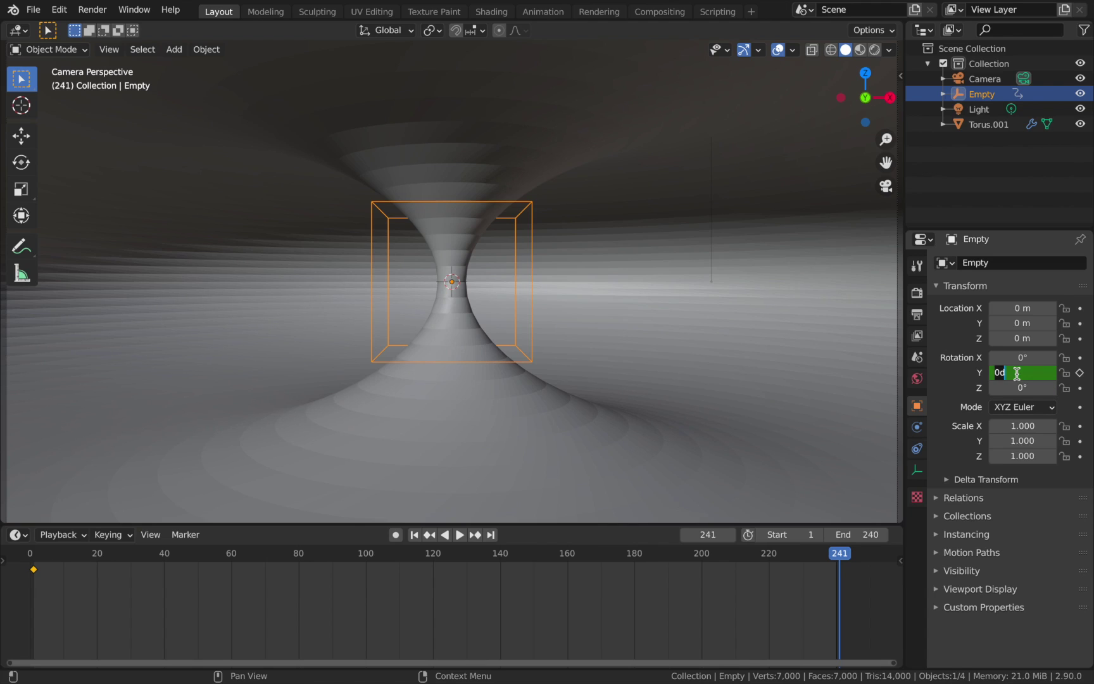
{"action": "type", "text": "360"}
{"action": "key", "text": "Return"}
{"action": "left_click", "coordinate": [1080, 373]}
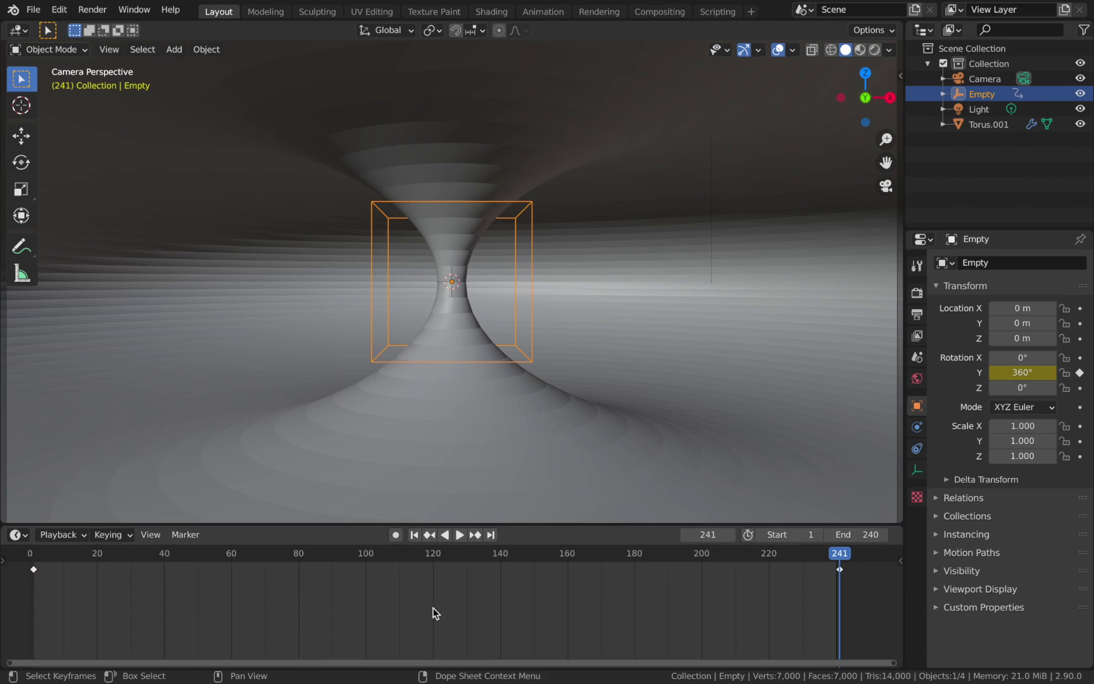
Step: Make all keyframes interpolate linearly and return to frame 1
{"action": "key", "text": "a"}
{"action": "key", "text": "t"}
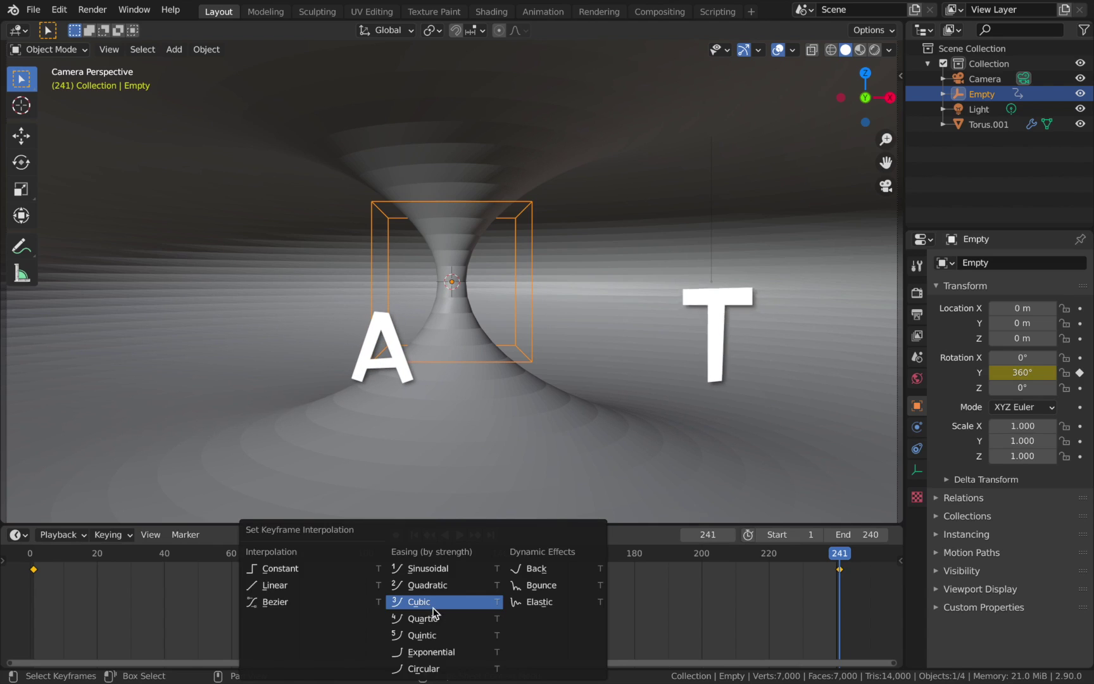
{"action": "left_click", "coordinate": [348, 589]}
{"action": "key", "text": "shift+Left"}
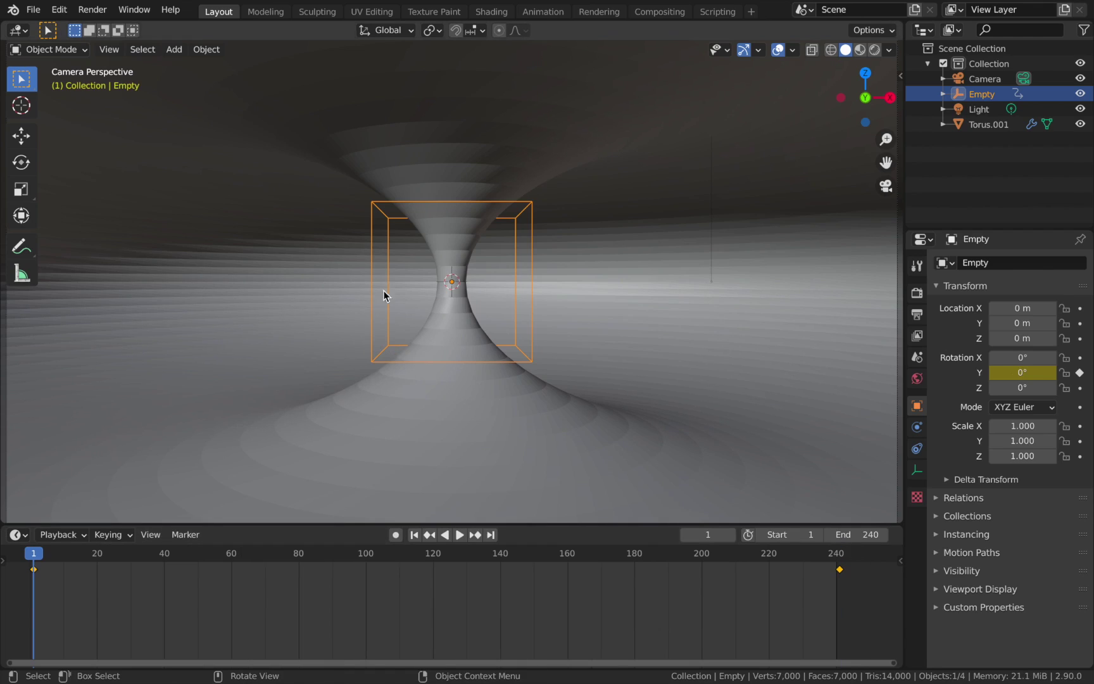
Step: Switch the viewport to Rendered shading
{"action": "left_click", "coordinate": [36, 10]}
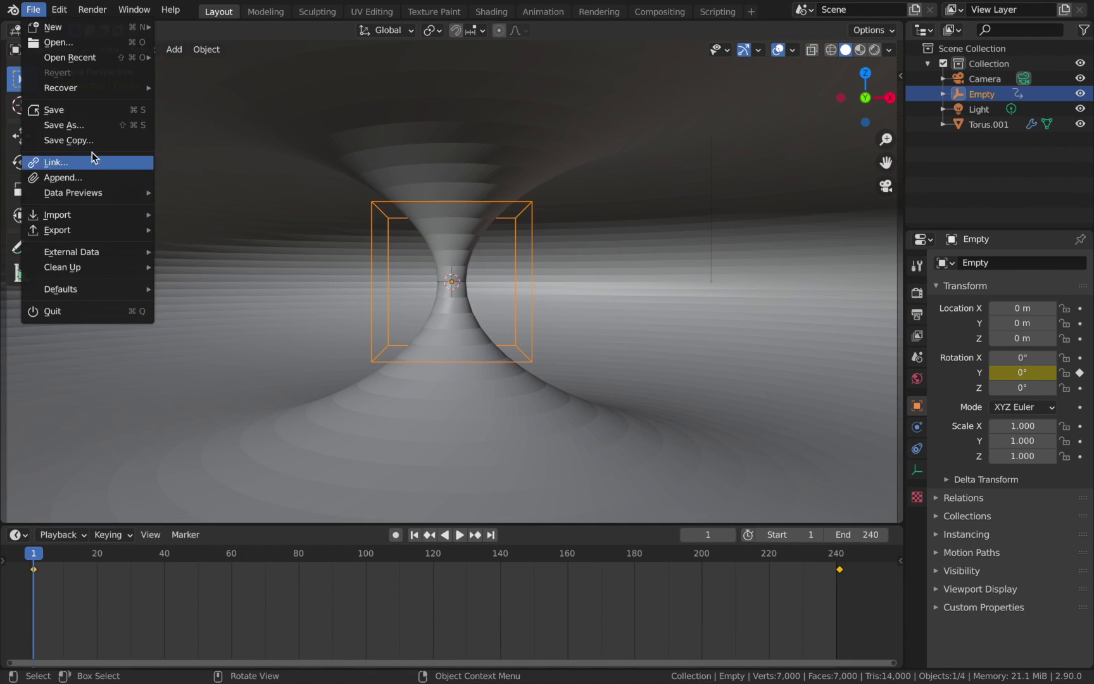
{"action": "left_click", "coordinate": [111, 125]}
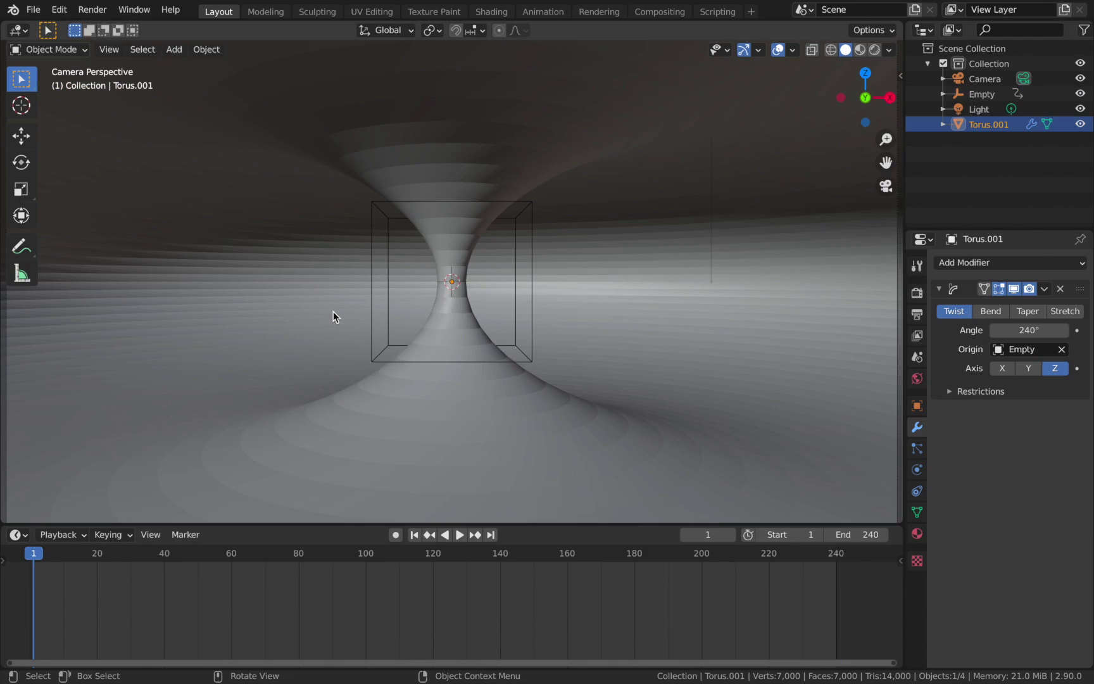
{"action": "key", "text": "z"}
{"action": "key", "text": "8"}
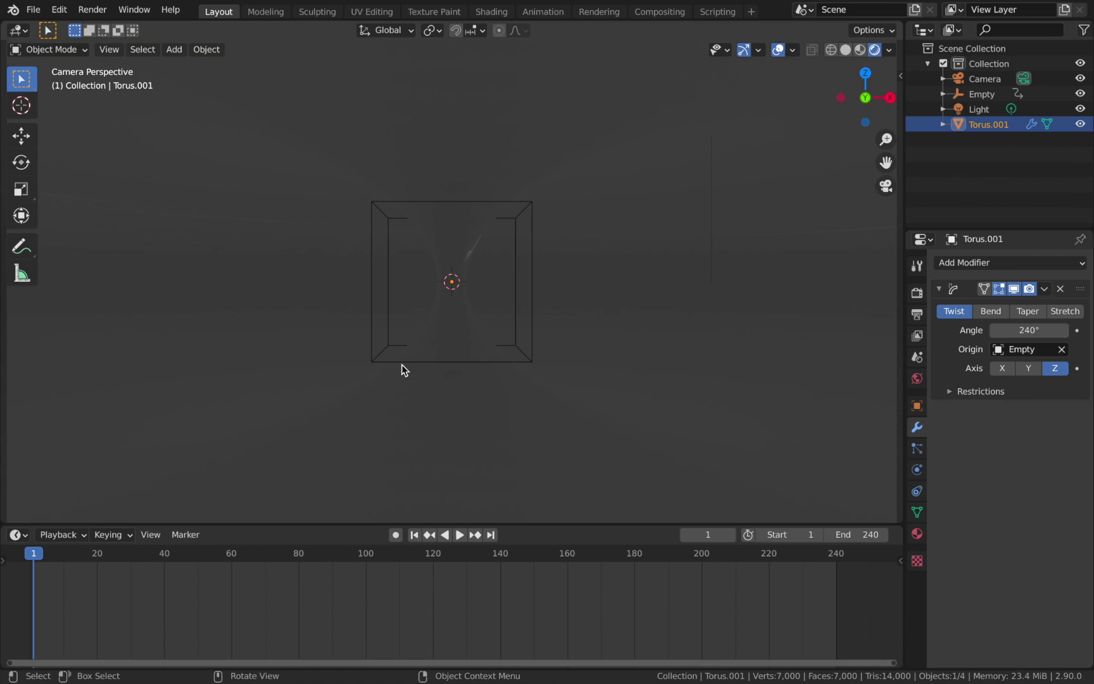
Step: Delete the Light object
{"action": "left_click", "coordinate": [990, 108]}
{"action": "key", "text": "x"}
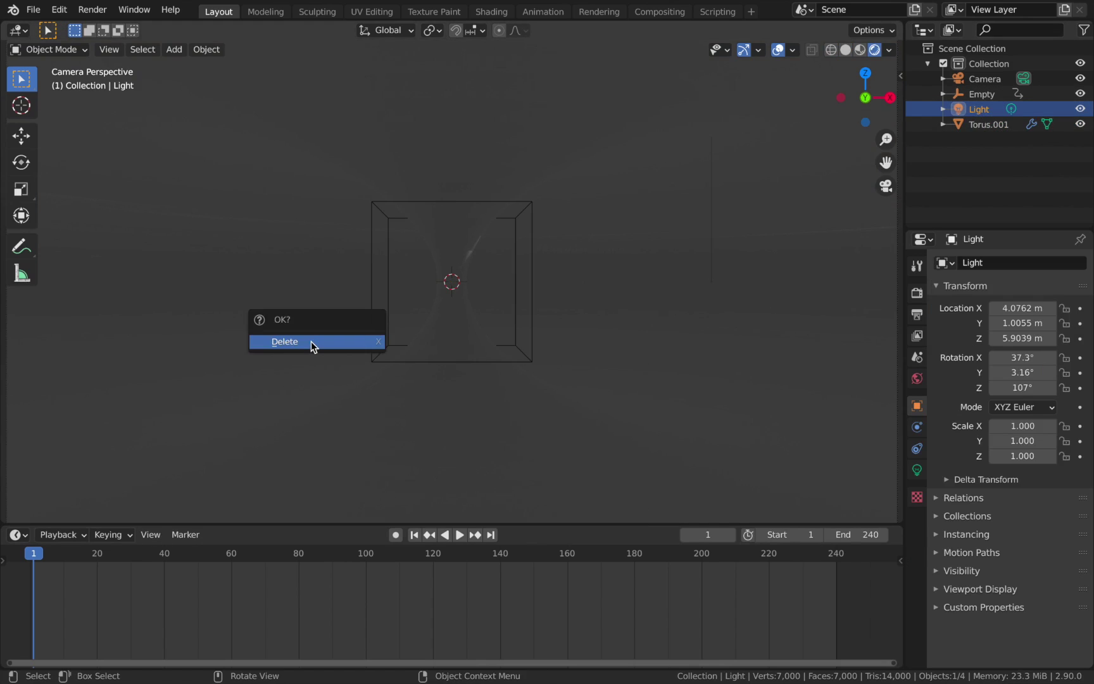
{"action": "left_click", "coordinate": [311, 342]}
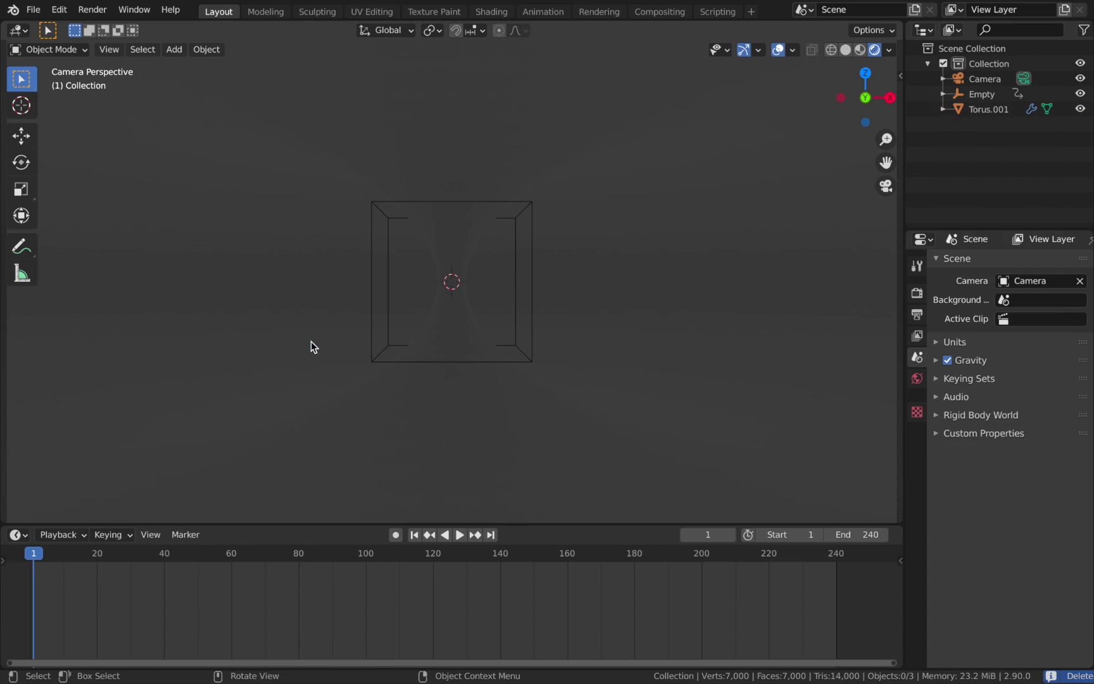
Step: Set the World background colour to black, then select Torus.001
{"action": "left_click", "coordinate": [918, 379]}
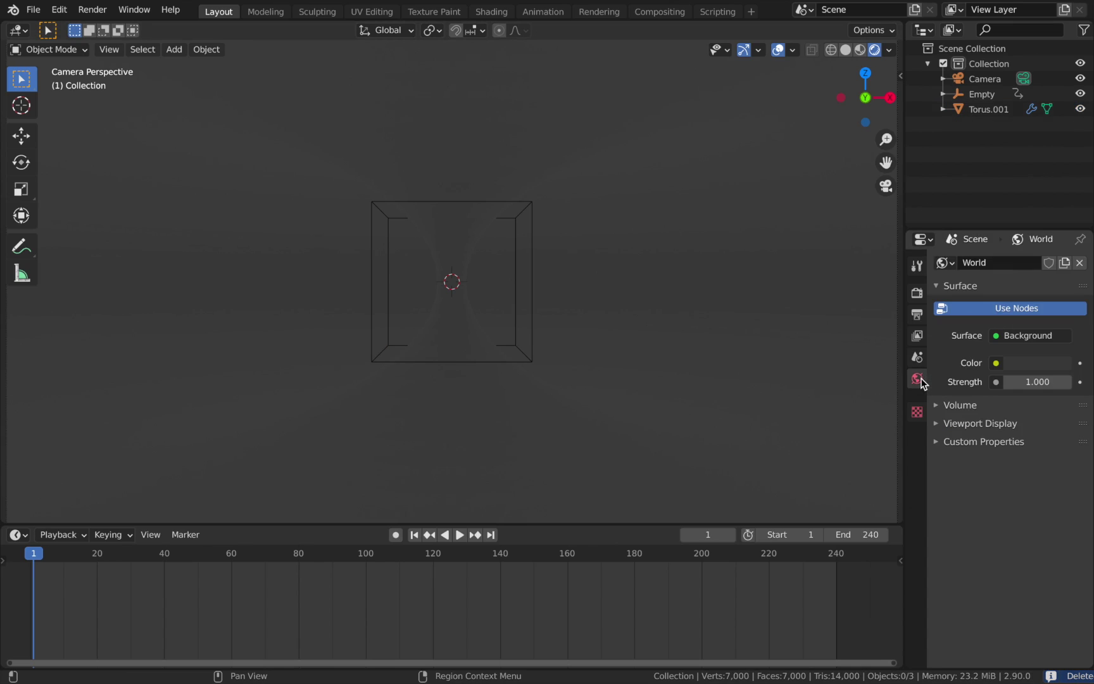
{"action": "left_click", "coordinate": [1048, 364]}
{"action": "left_click_drag", "start_coordinate": [1060, 222], "coordinate": [1059, 257]}
{"action": "left_click", "coordinate": [979, 109]}
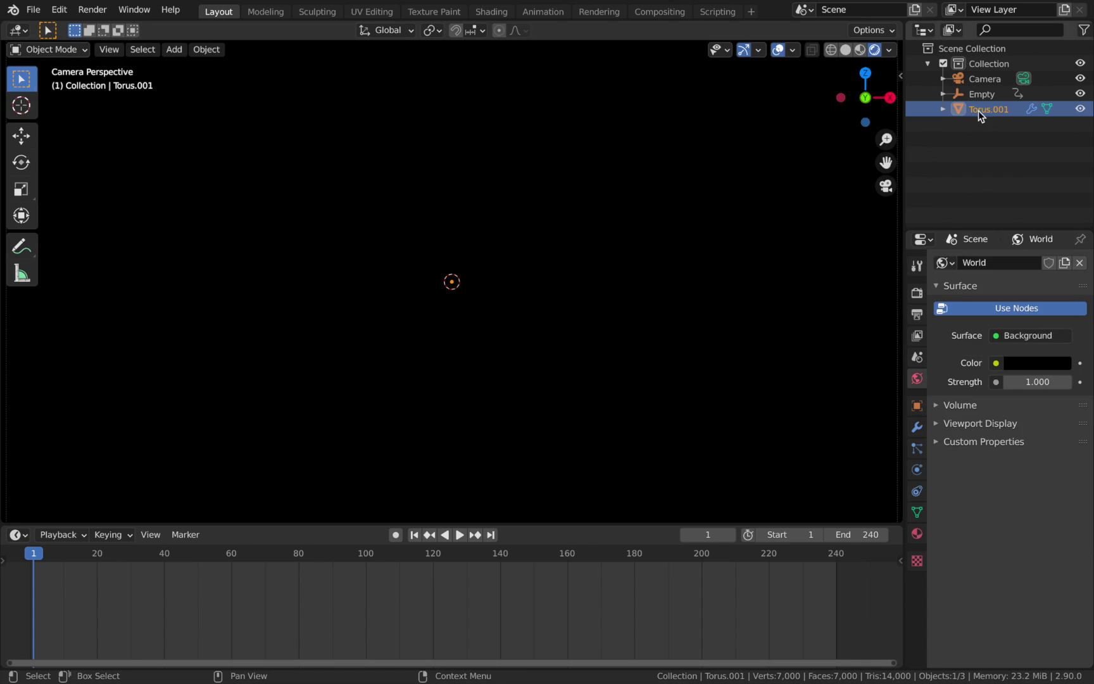
Step: Add a 0.02 m Wireframe modifier to the torus with Replace Original turned off
{"action": "left_click", "coordinate": [919, 429]}
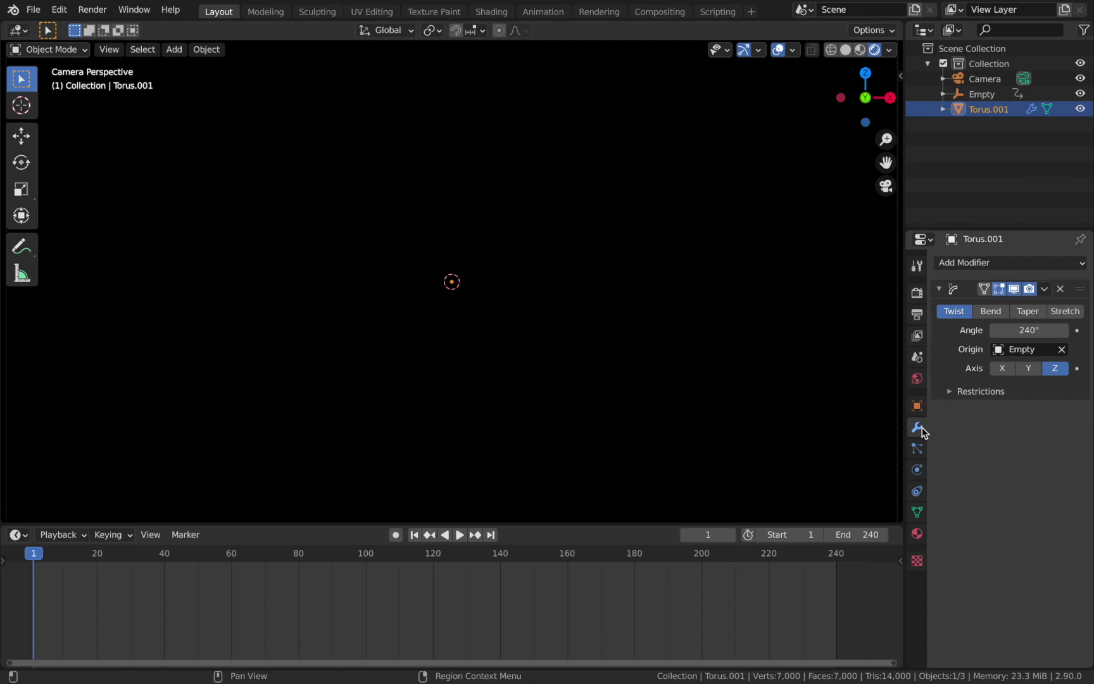
{"action": "left_click", "coordinate": [980, 263]}
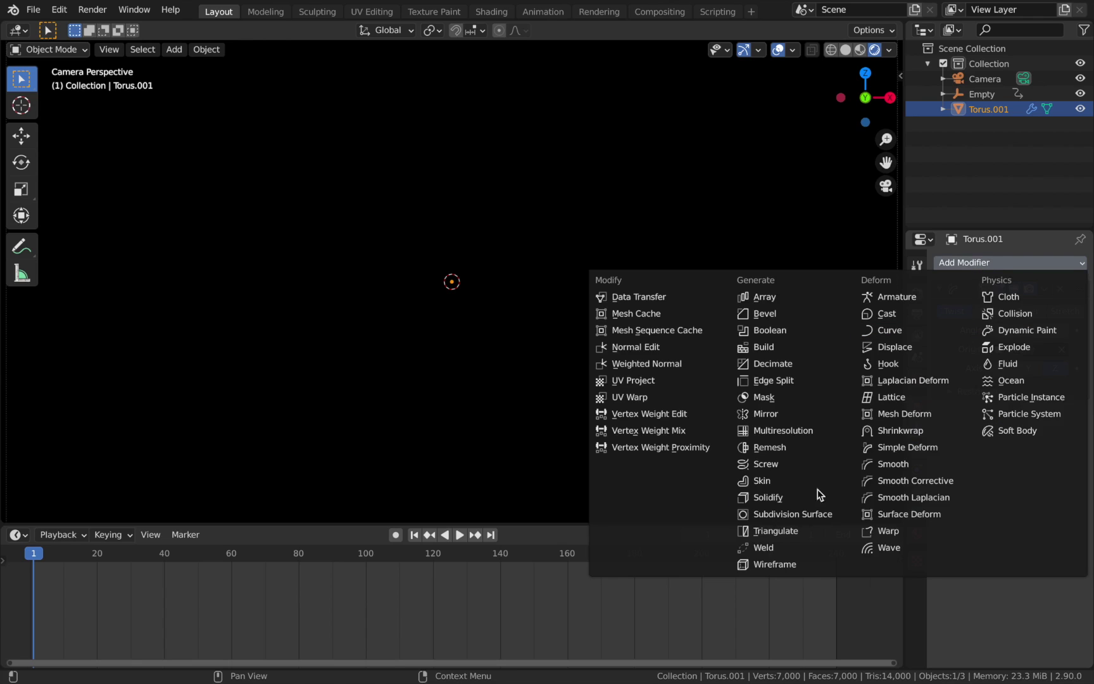
{"action": "left_click", "coordinate": [773, 563]}
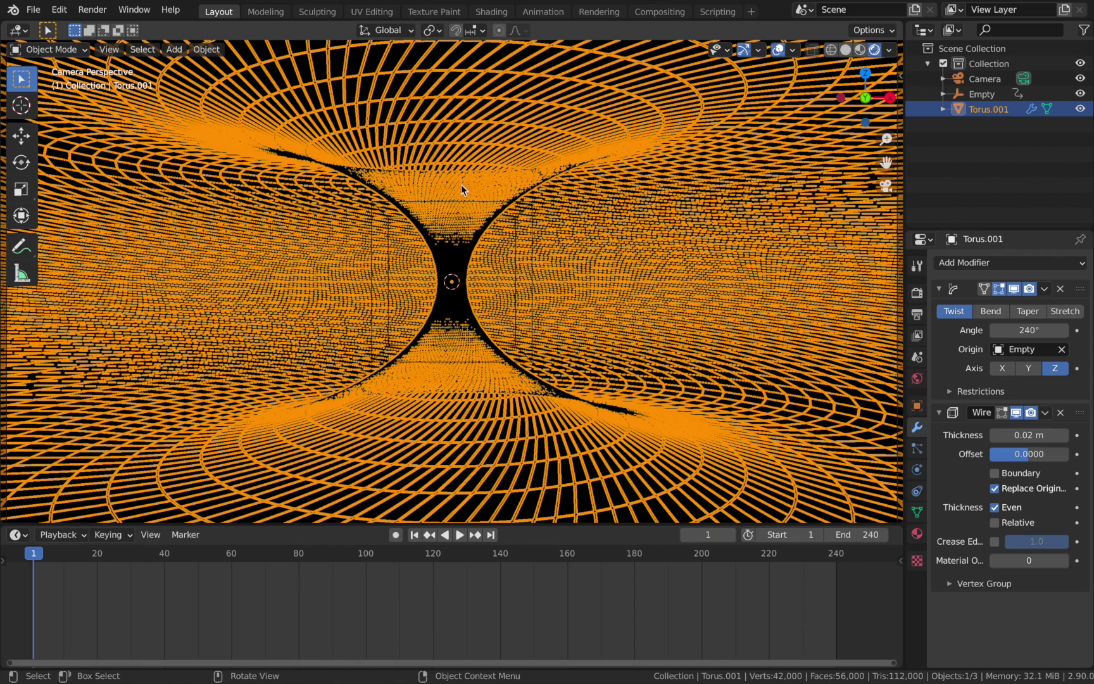
{"action": "left_click", "coordinate": [994, 489]}
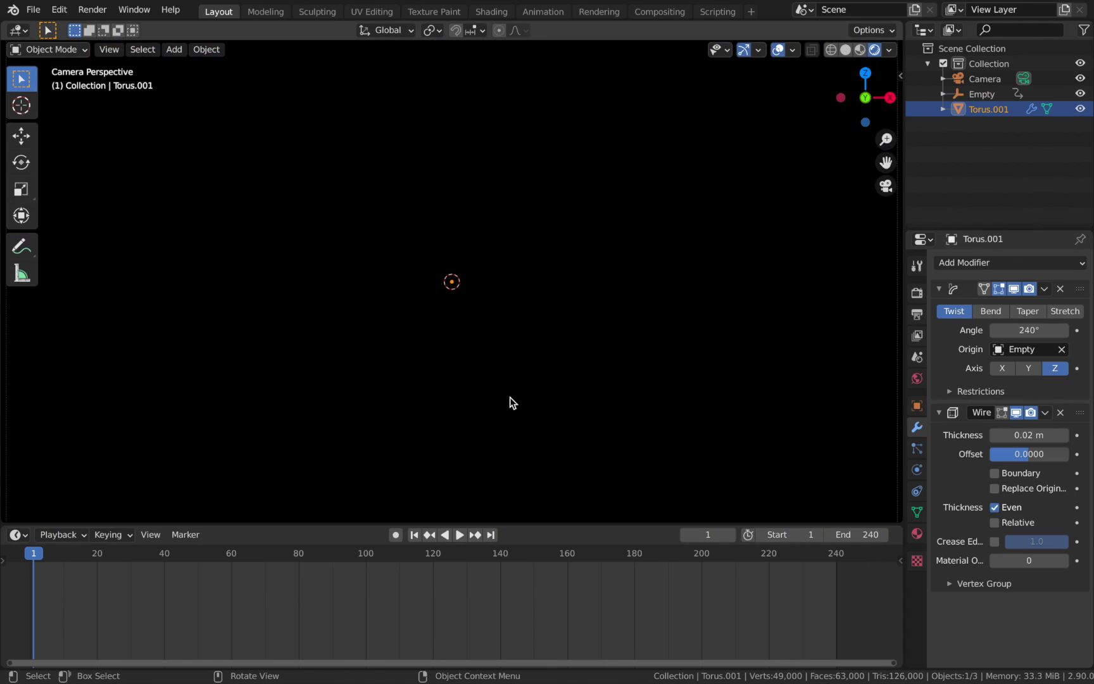
Step: Create Material.001 with a black base colour on the torus and add a second slot
{"action": "left_click", "coordinate": [918, 533]}
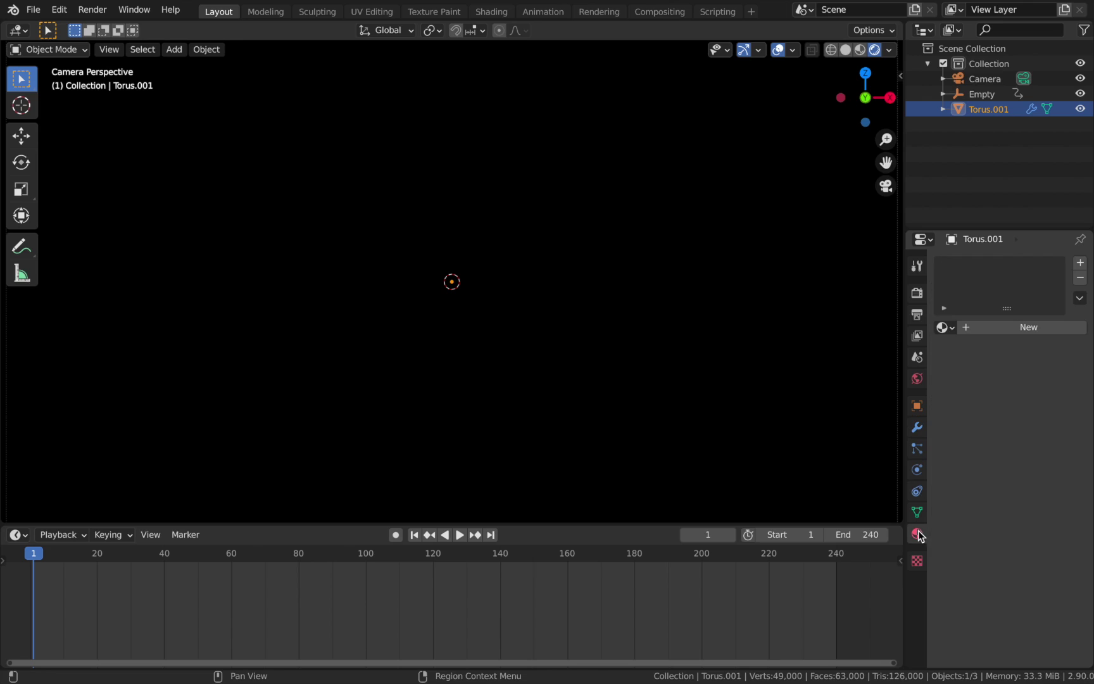
{"action": "left_click", "coordinate": [1019, 329]}
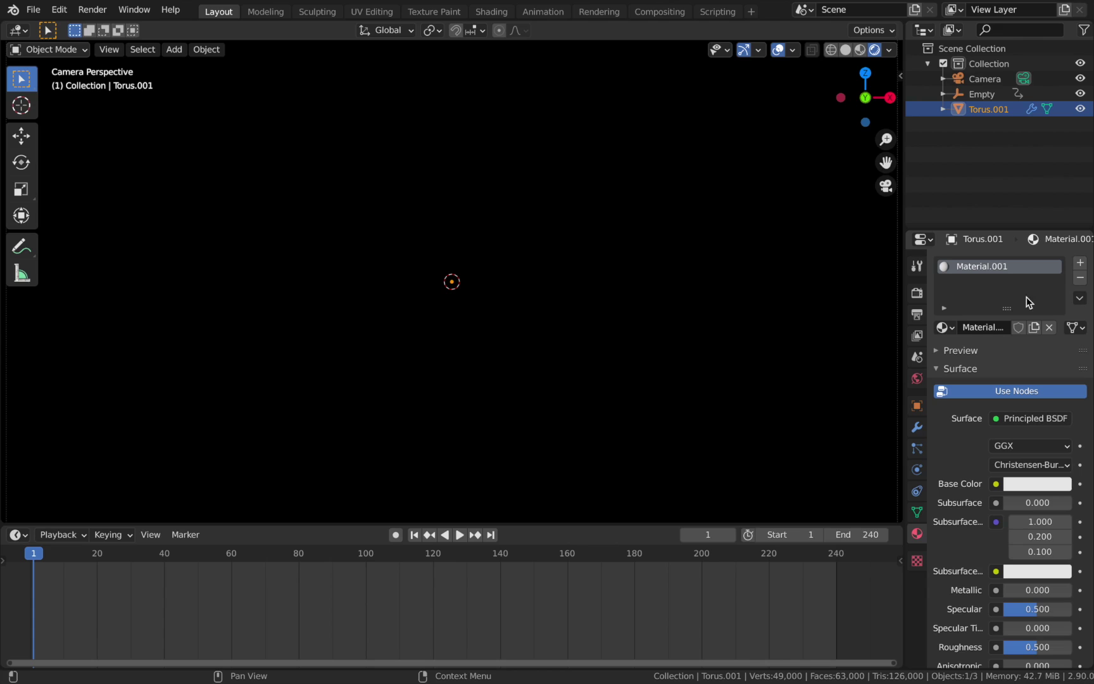
{"action": "left_click", "coordinate": [1017, 485]}
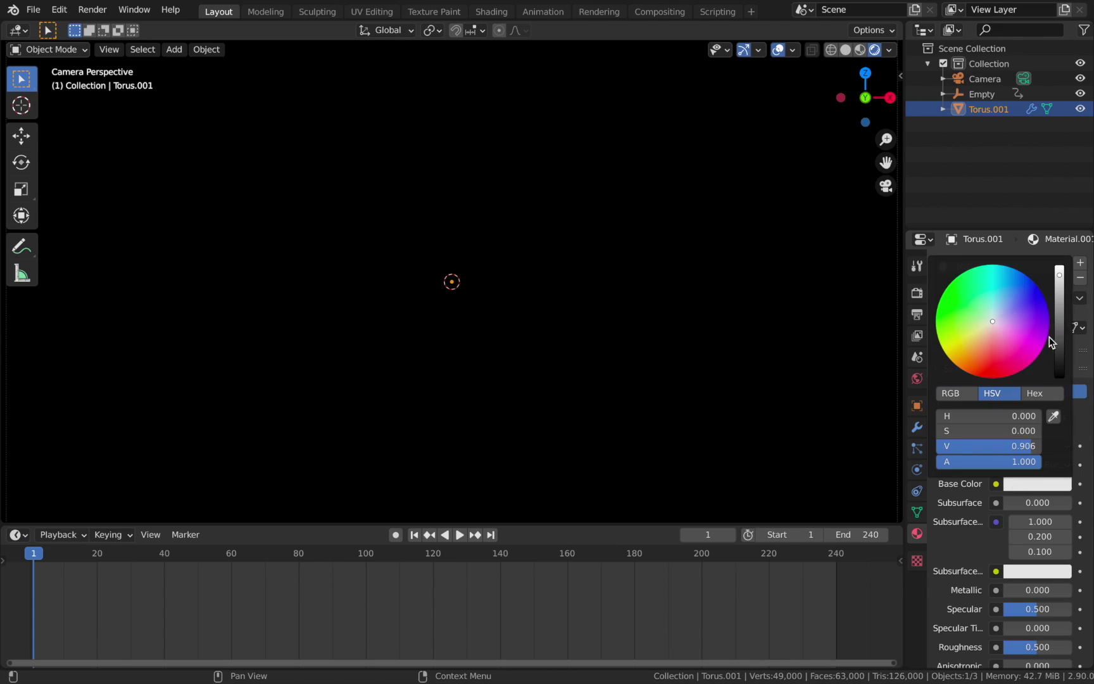
{"action": "left_click_drag", "start_coordinate": [1055, 340], "coordinate": [1058, 378]}
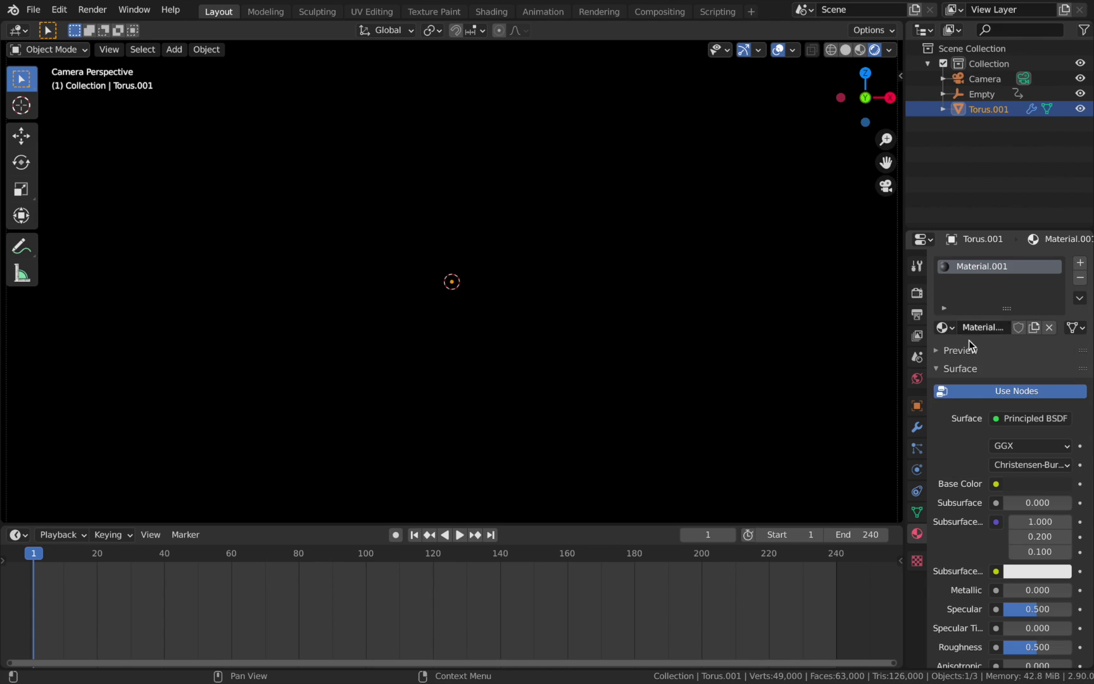
{"action": "left_click", "coordinate": [1079, 269]}
Step: Create Material.002 as an Emission shader and assign it to the wireframe via material offset
{"action": "left_click", "coordinate": [1006, 358]}
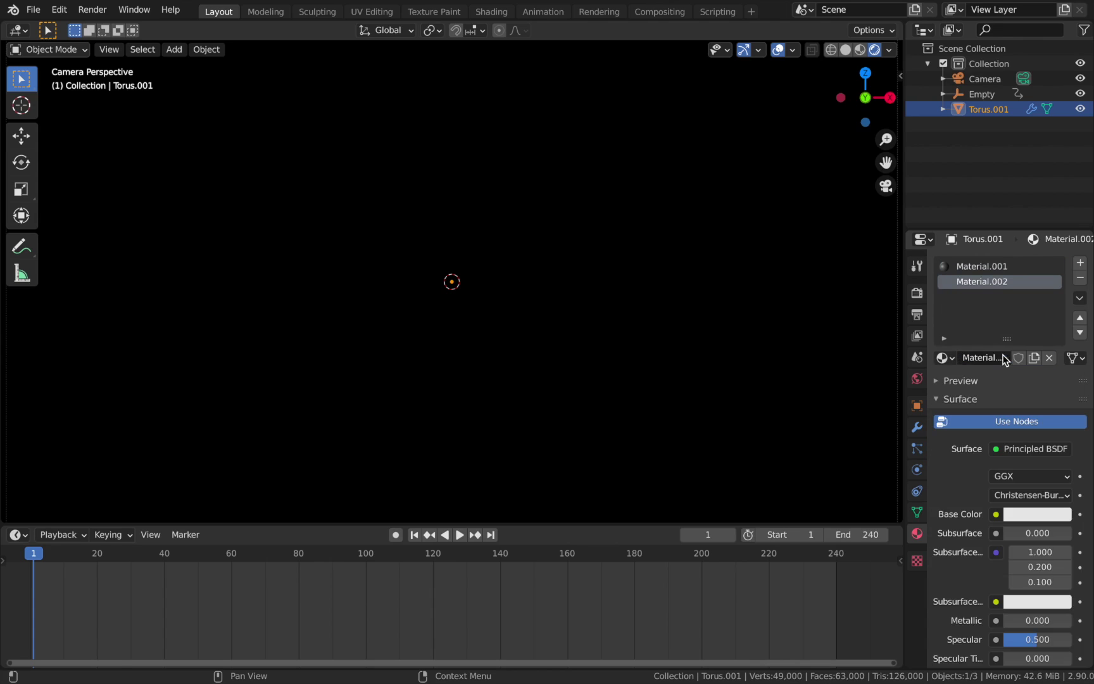
{"action": "left_click", "coordinate": [1025, 451]}
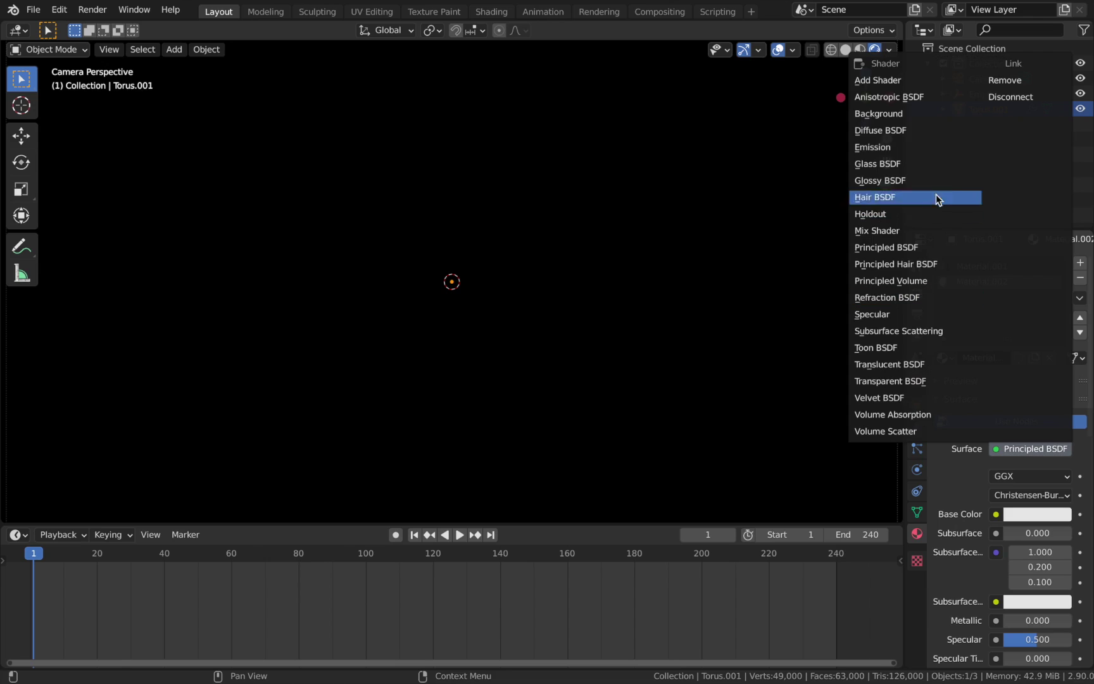
{"action": "left_click", "coordinate": [915, 151]}
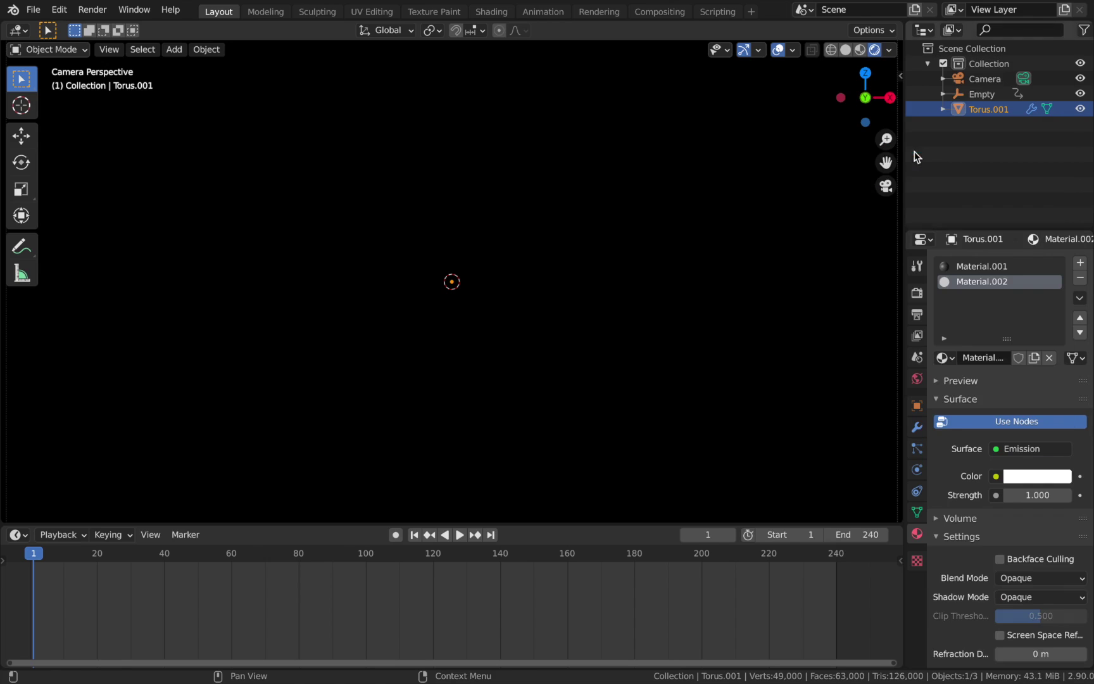
{"action": "left_click", "coordinate": [917, 428]}
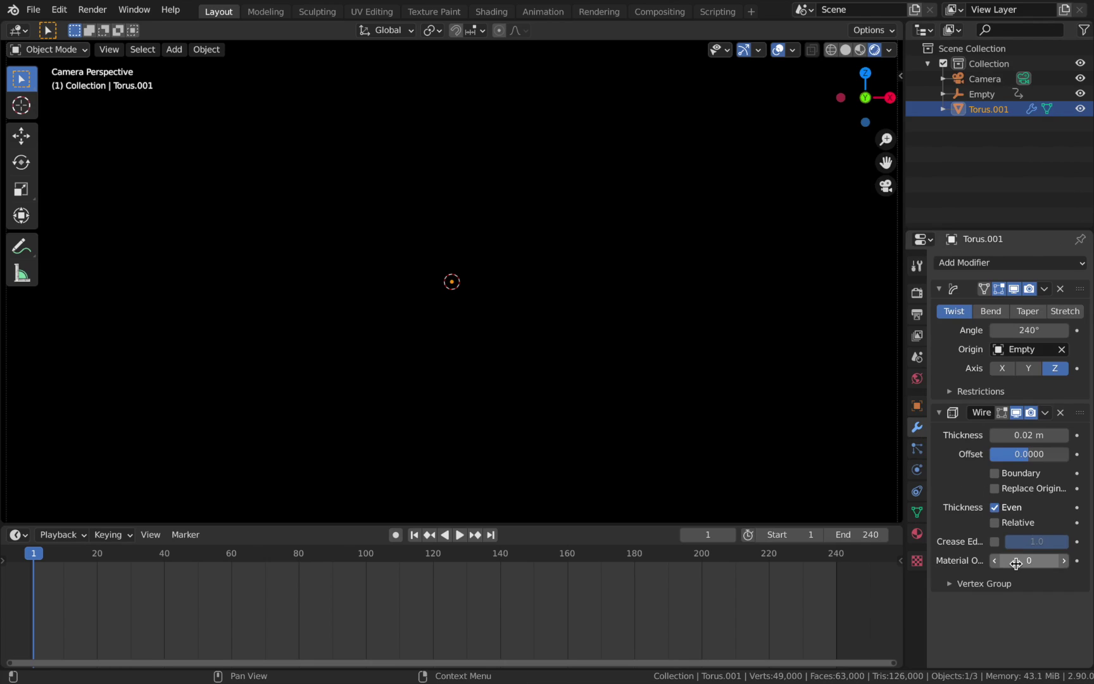
{"action": "left_click", "coordinate": [1063, 561]}
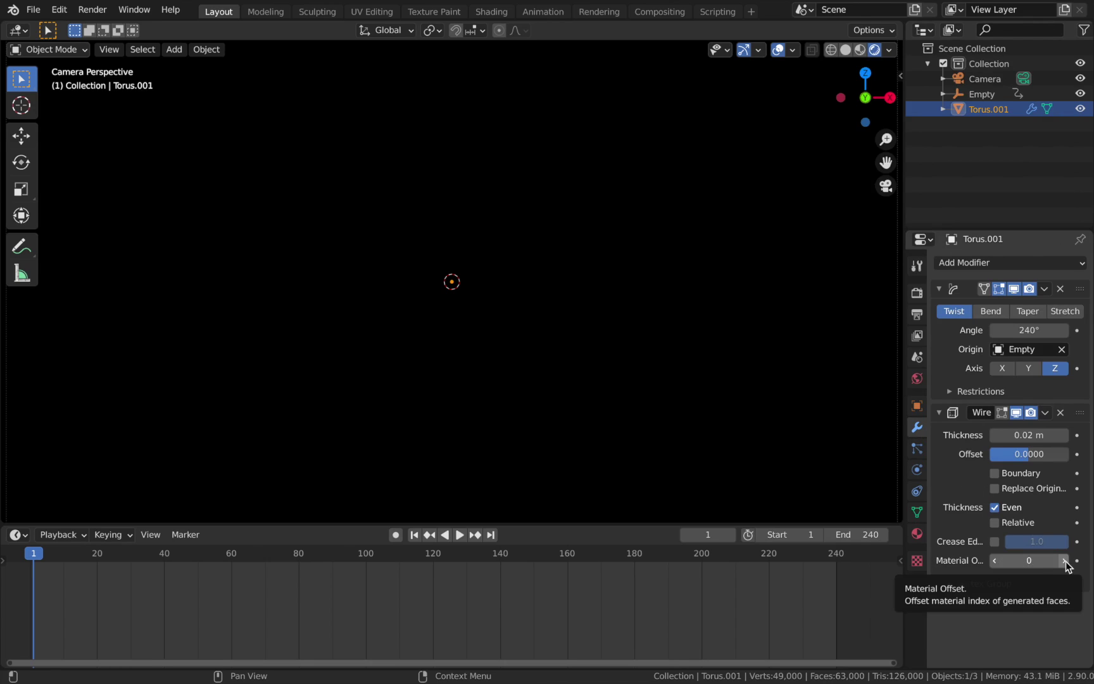
{"action": "left_click", "coordinate": [918, 534]}
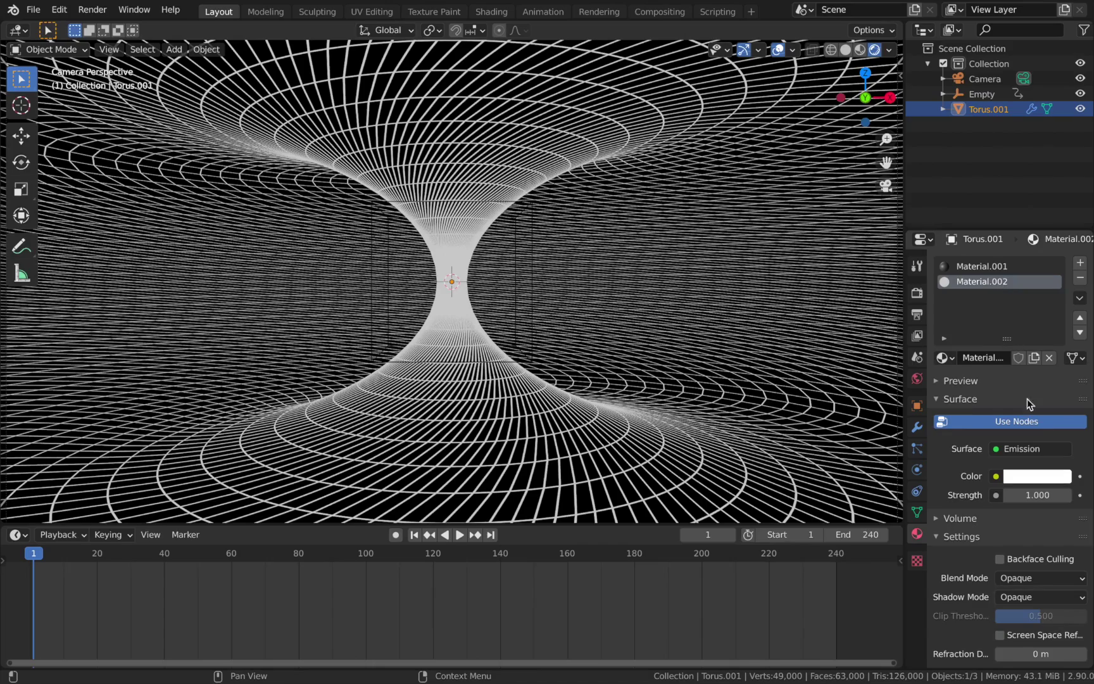
Step: Set the emission strength to 10 and the emission colour to blue
{"action": "left_click", "coordinate": [1038, 495]}
{"action": "type", "text": "10"}
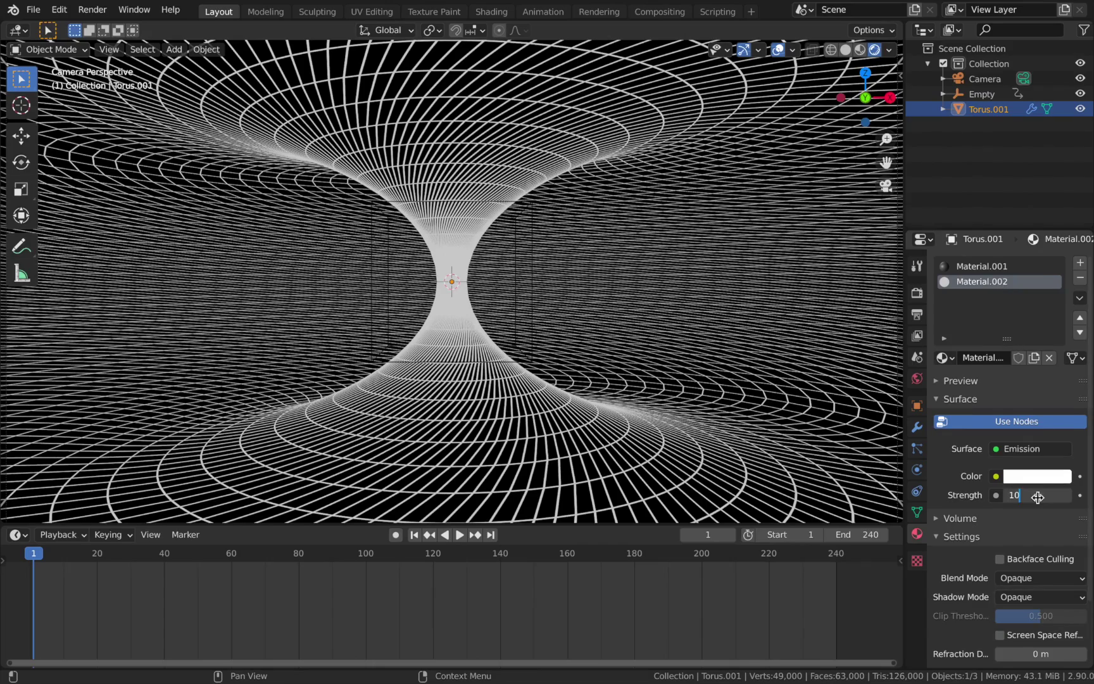
{"action": "left_click", "coordinate": [1045, 481]}
{"action": "left_click", "coordinate": [1033, 280]}
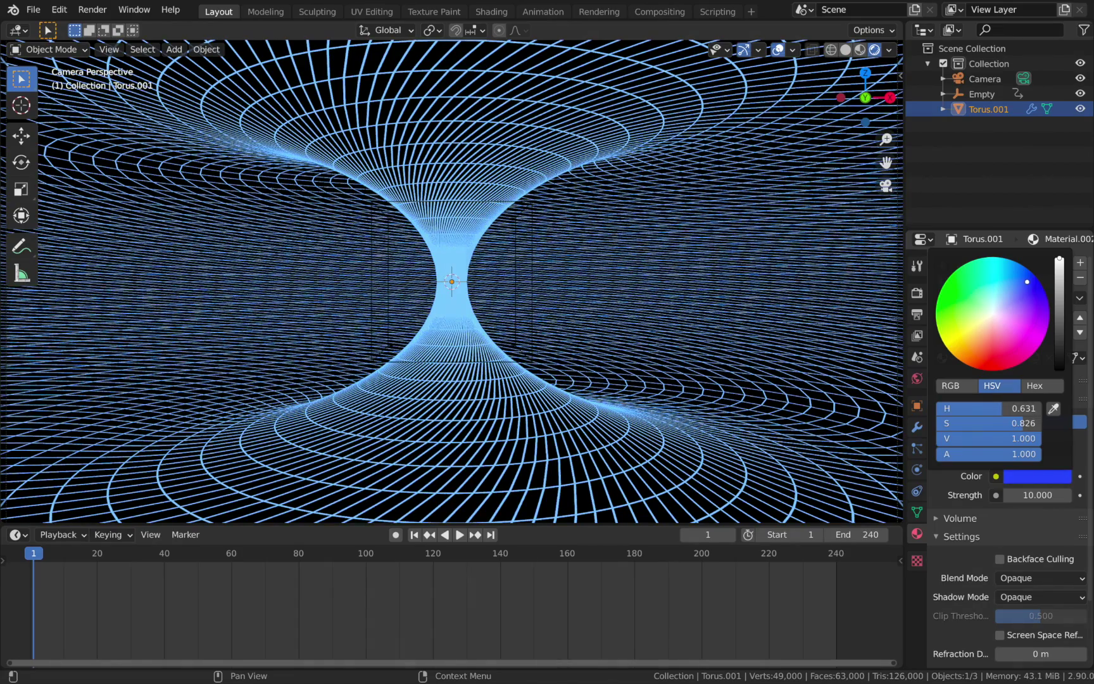
Step: Set the Wireframe modifier thickness to 0.005 m
{"action": "left_click", "coordinate": [918, 427]}
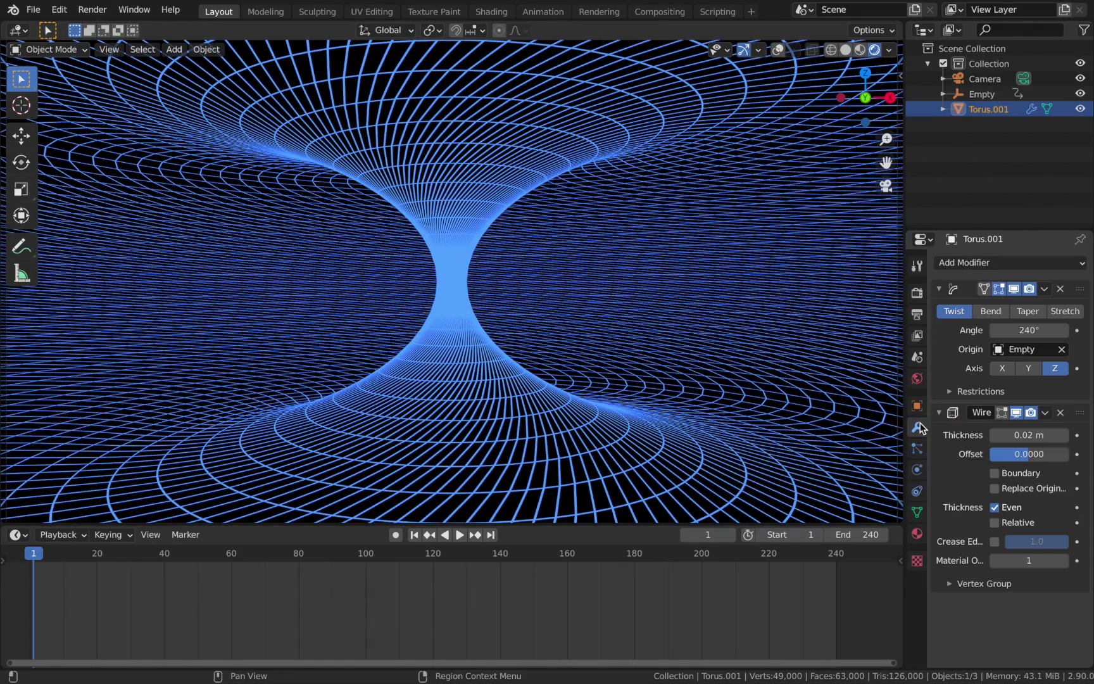
{"action": "double_click", "coordinate": [1031, 435]}
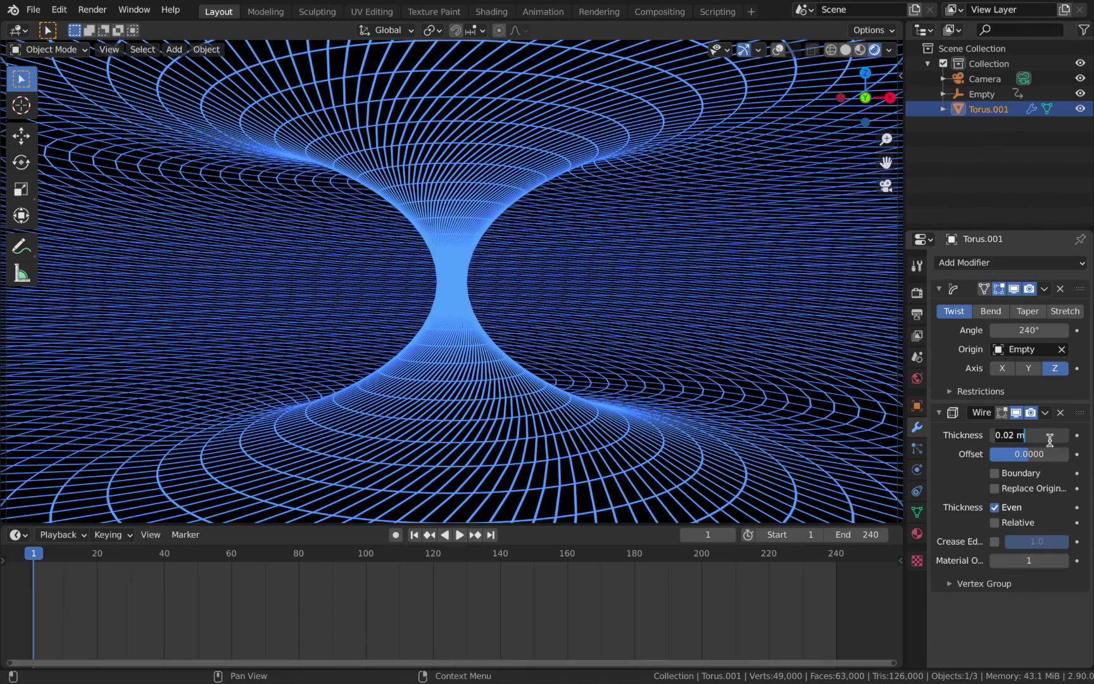
{"action": "key", "text": "ctrl+a"}
{"action": "type", "text": "0.005"}
{"action": "key", "text": "Return"}
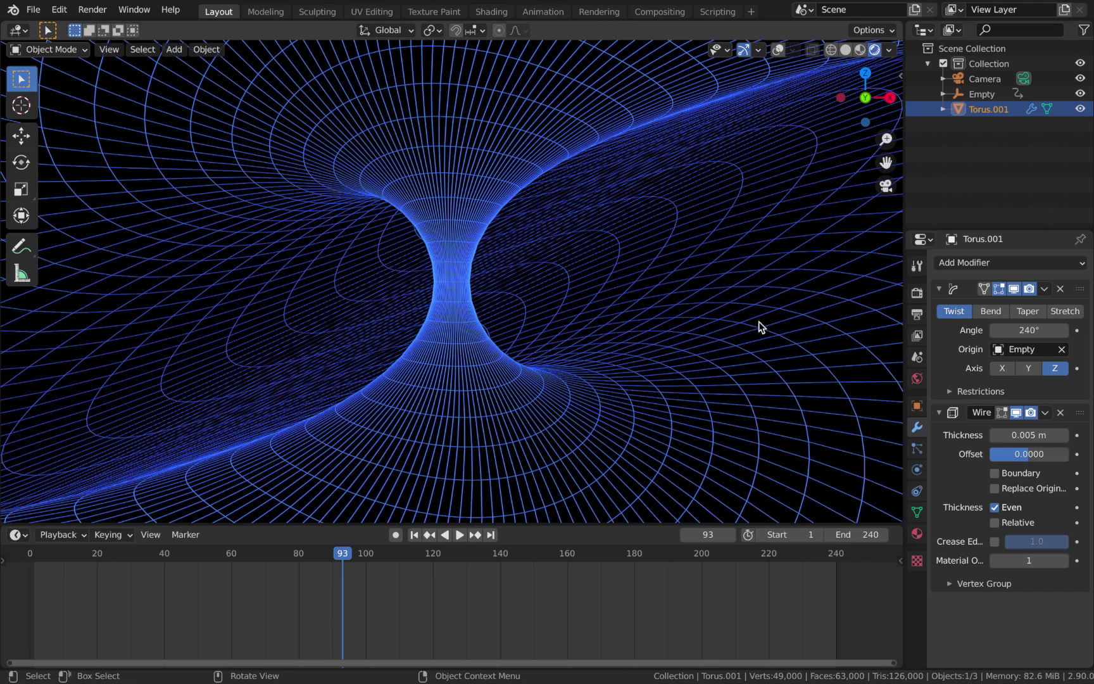
Step: Enable Bloom in the Eevee render settings
{"action": "left_click", "coordinate": [917, 293]}
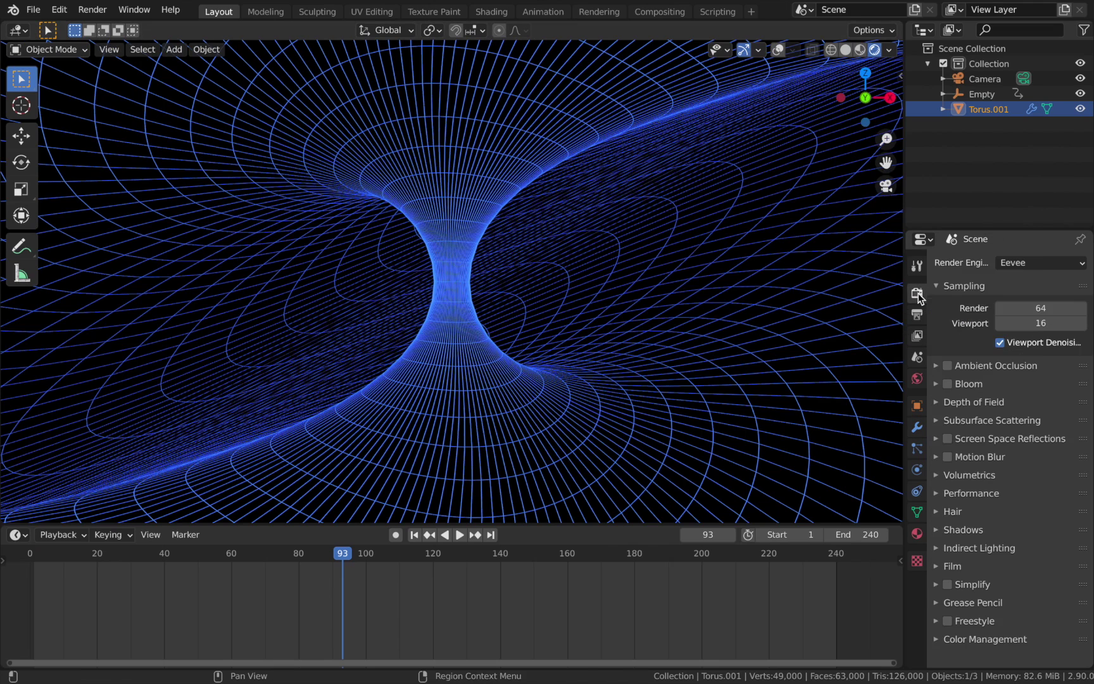
{"action": "left_click", "coordinate": [947, 383]}
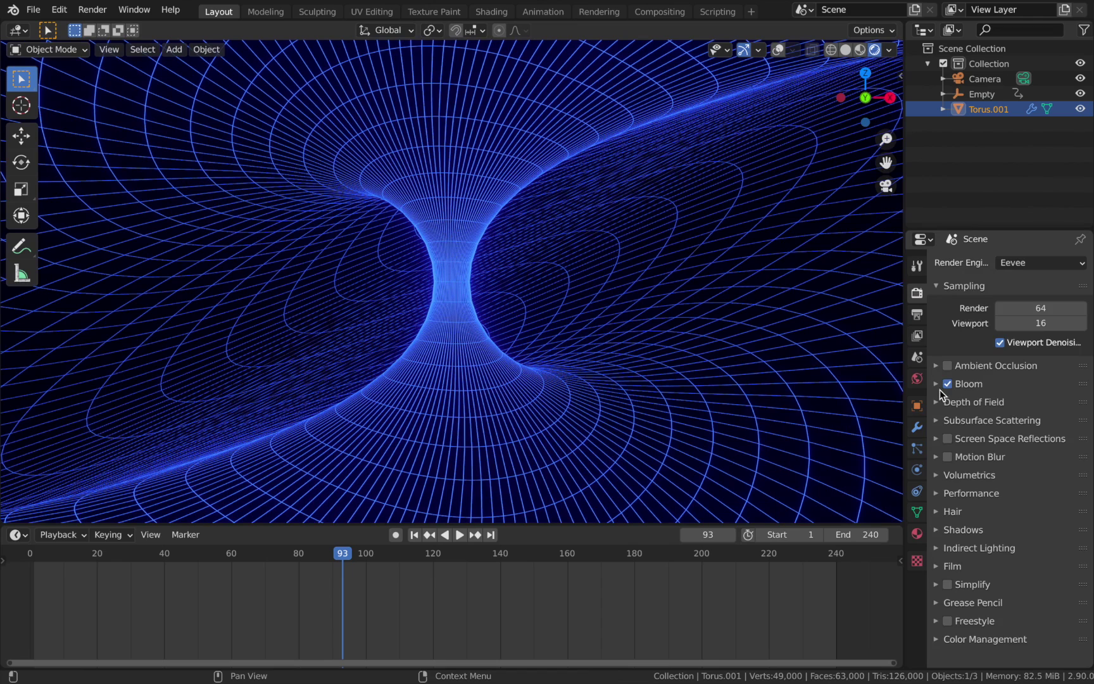
{"action": "left_click", "coordinate": [939, 387]}
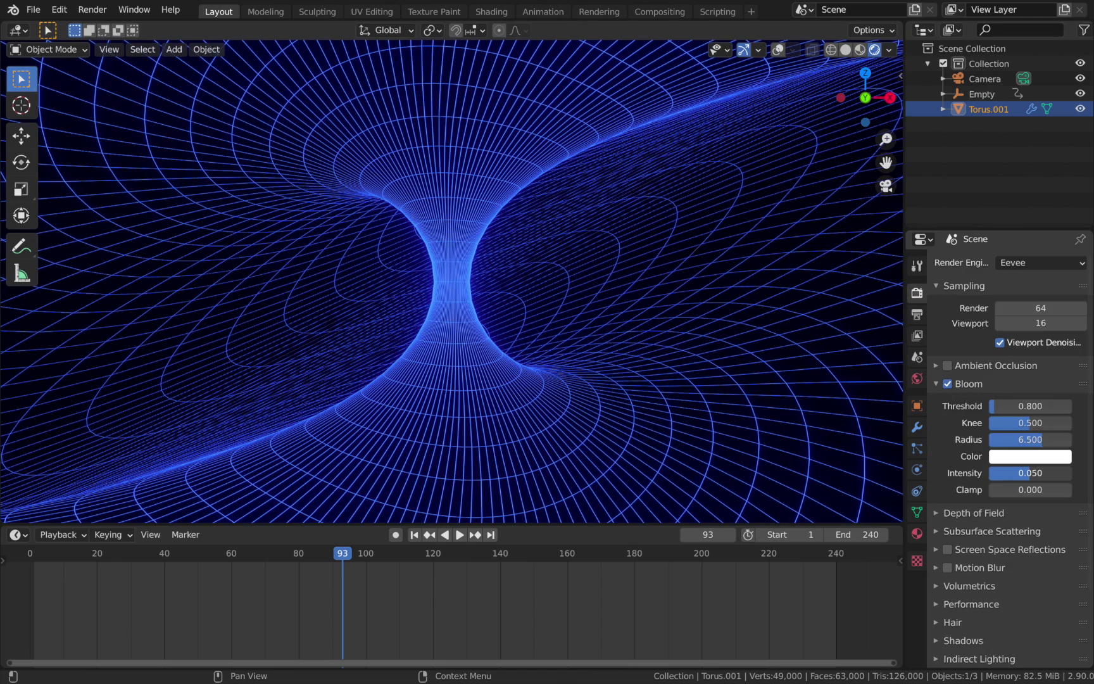
{"action": "left_click", "coordinate": [938, 384]}
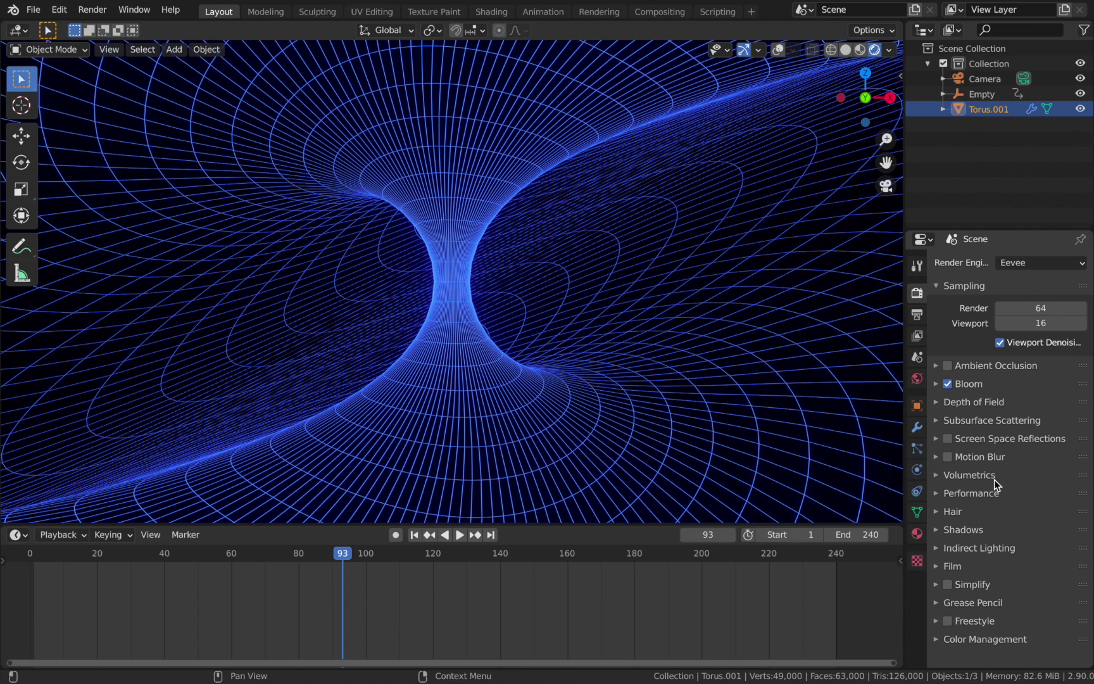
Step: Set the Color Management look to Very High Contrast
{"action": "left_click", "coordinate": [938, 639]}
{"action": "scroll", "coordinate": [1013, 612], "scroll_direction": "down", "scroll_amount": 3}
{"action": "left_click", "coordinate": [1013, 611]}
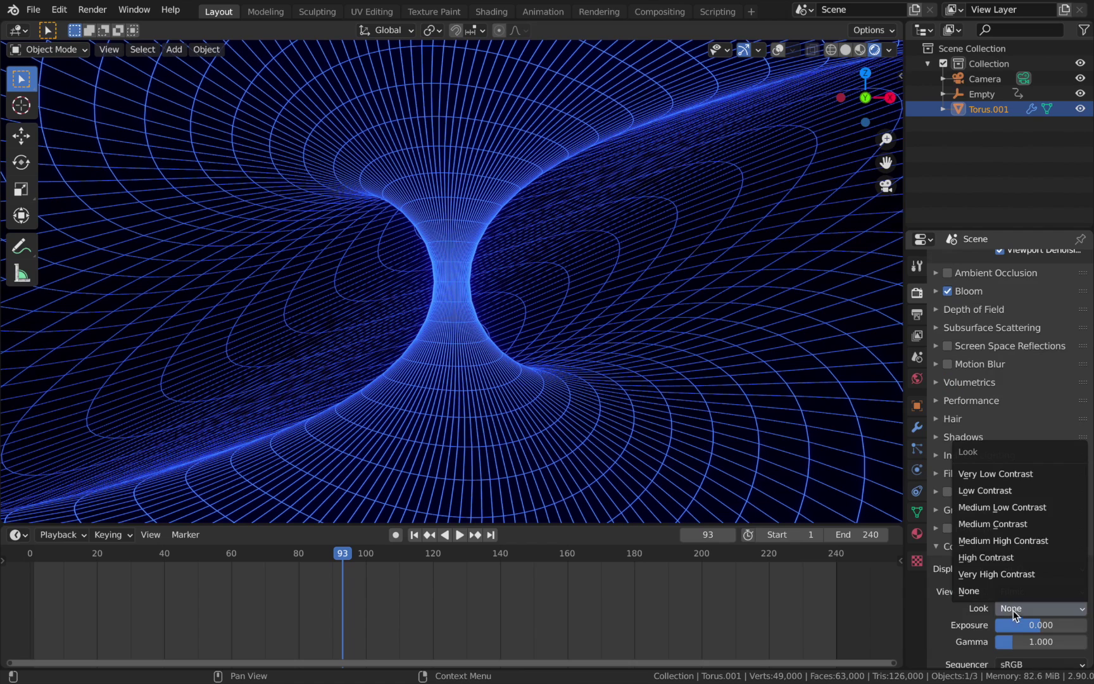
{"action": "left_click", "coordinate": [1014, 573]}
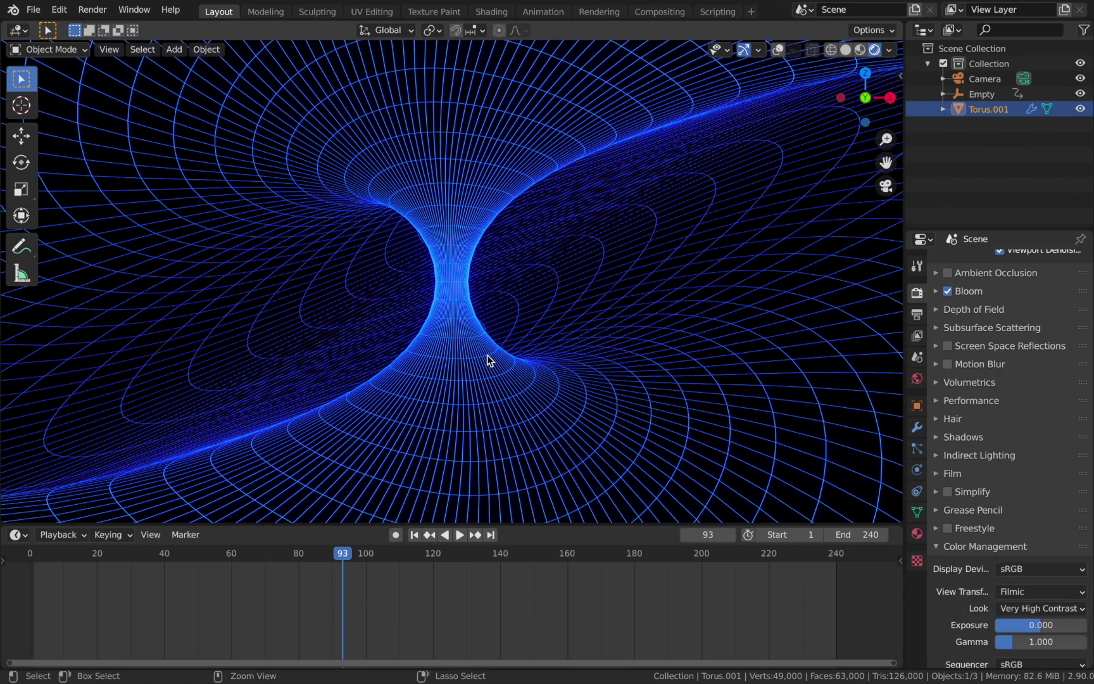
Step: Set the render output folder to Tutorials/Blender
{"action": "left_click", "coordinate": [917, 314]}
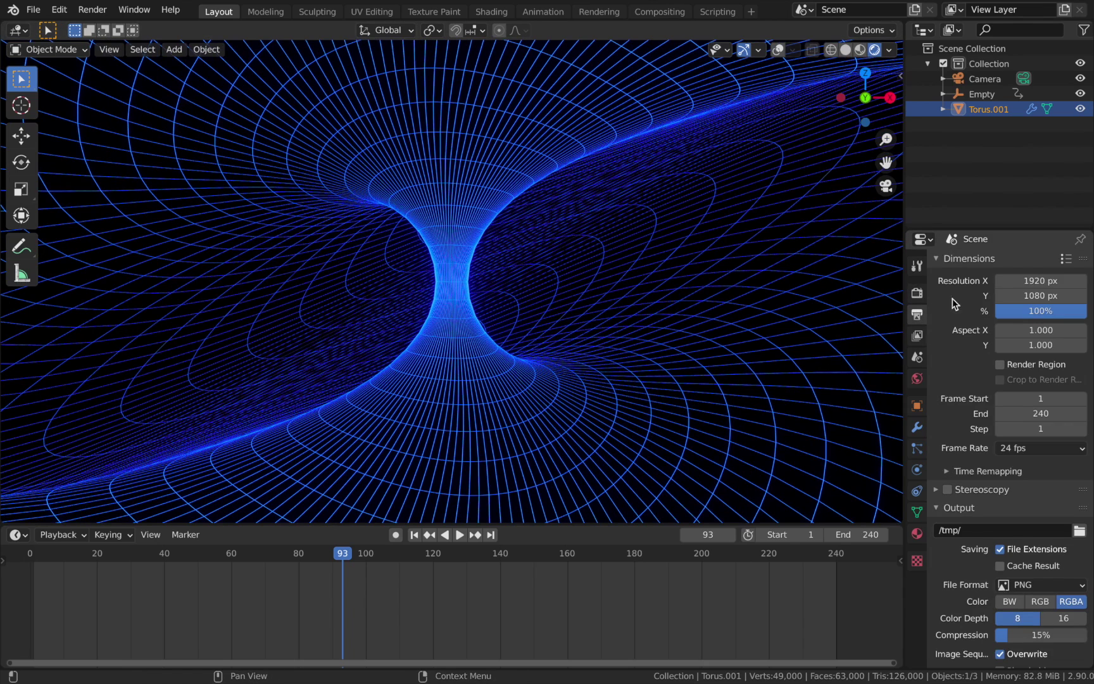
{"action": "scroll", "coordinate": [980, 322], "scroll_direction": "down", "scroll_amount": 2}
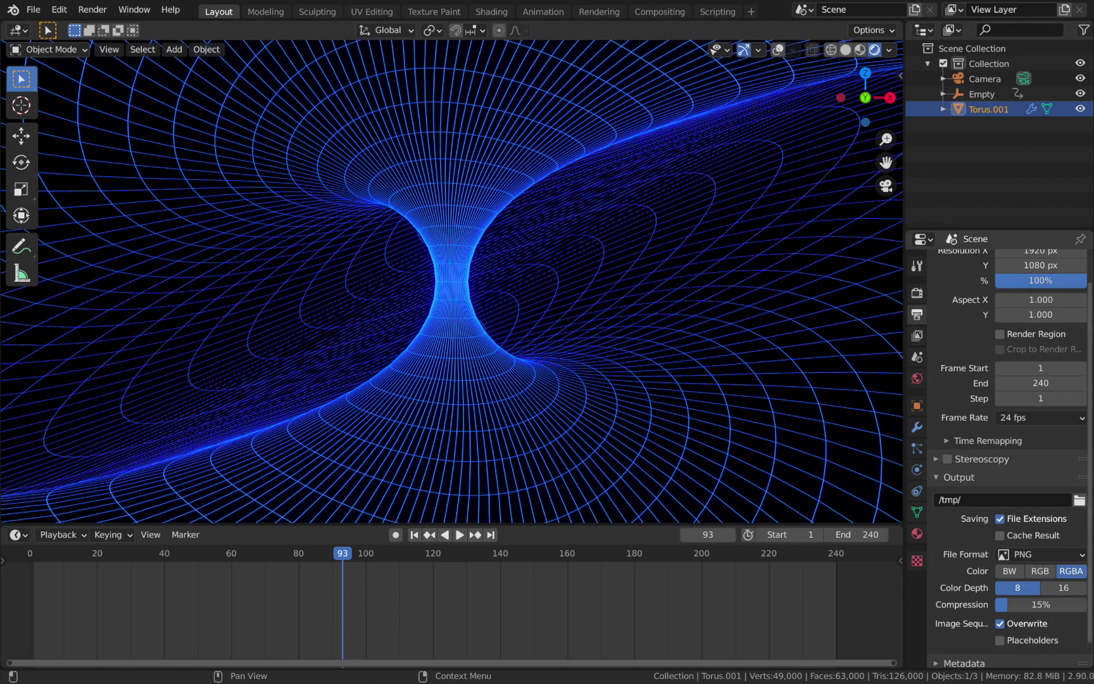
{"action": "left_click", "coordinate": [1079, 501]}
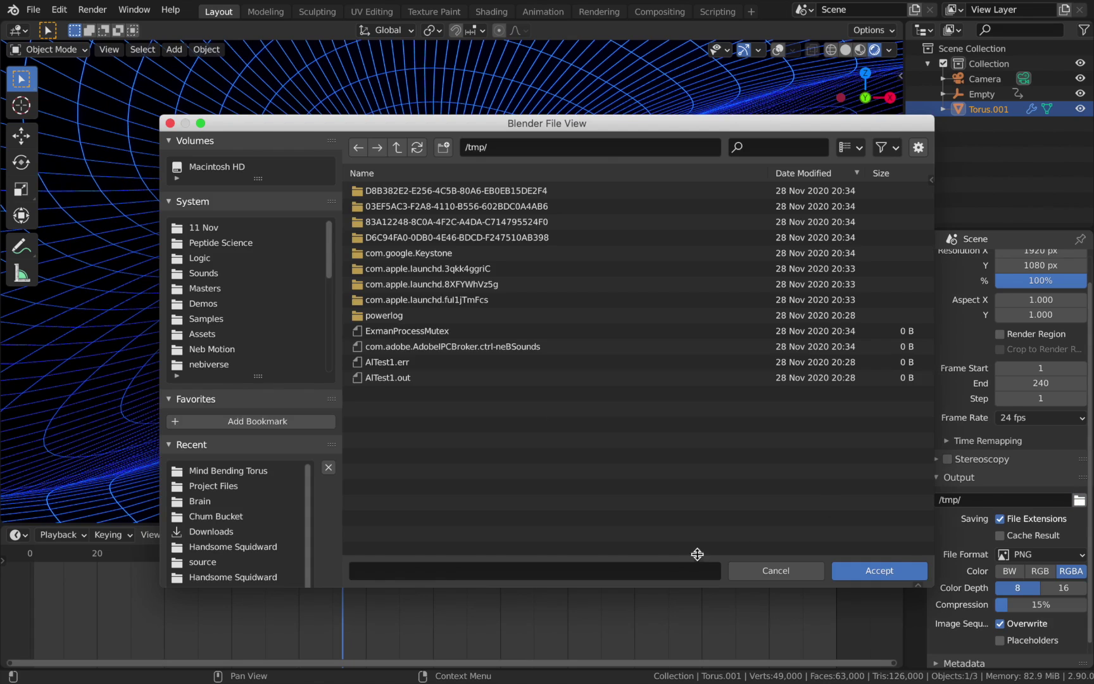
{"action": "scroll", "coordinate": [250, 264], "scroll_direction": "down", "scroll_amount": 3}
{"action": "left_click", "coordinate": [213, 334]}
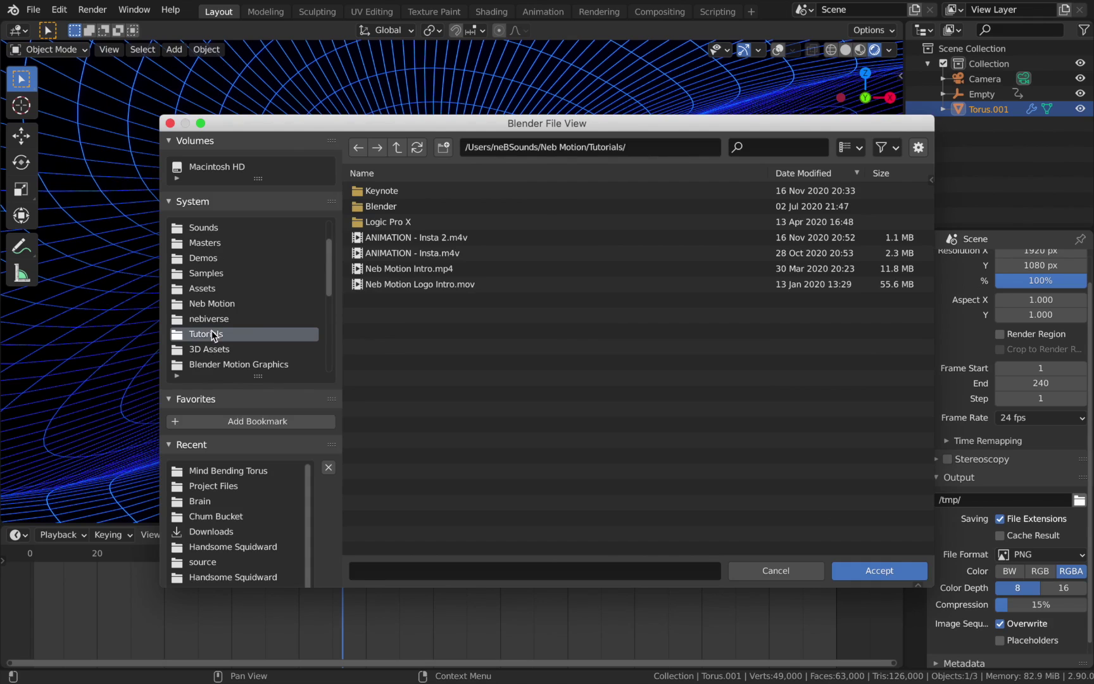
{"action": "double_click", "coordinate": [390, 206]}
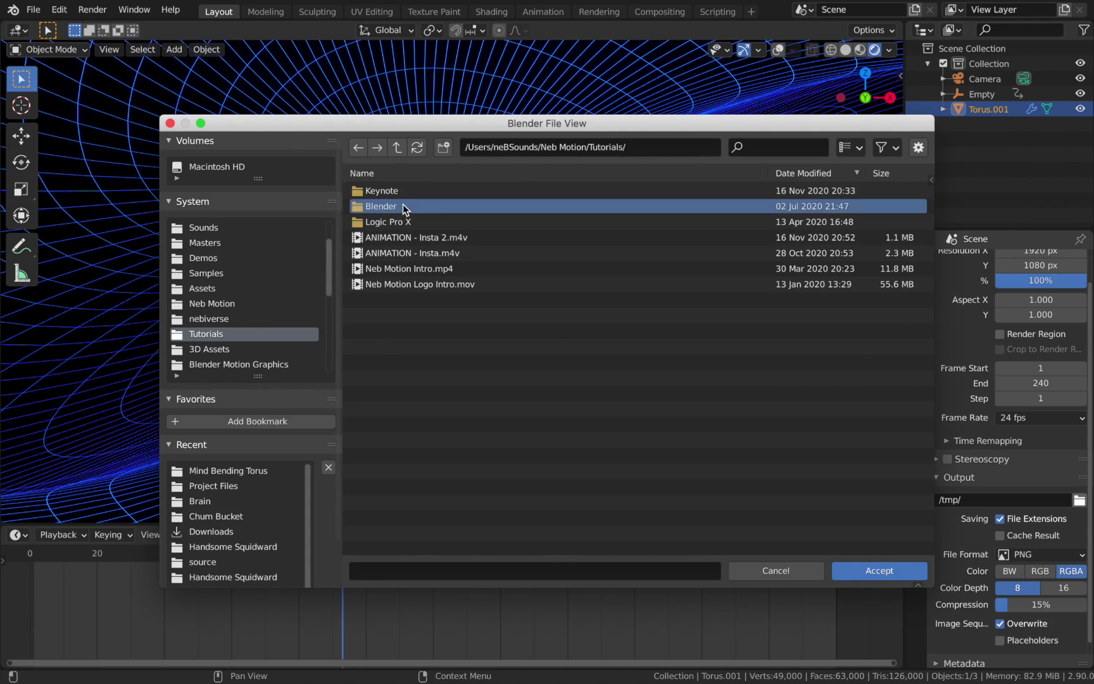
{"action": "left_click", "coordinate": [879, 570]}
Step: Output FFmpeg video in an MPEG-4 container at perceptually lossless quality, then open the Render menu
{"action": "left_click", "coordinate": [1034, 555]}
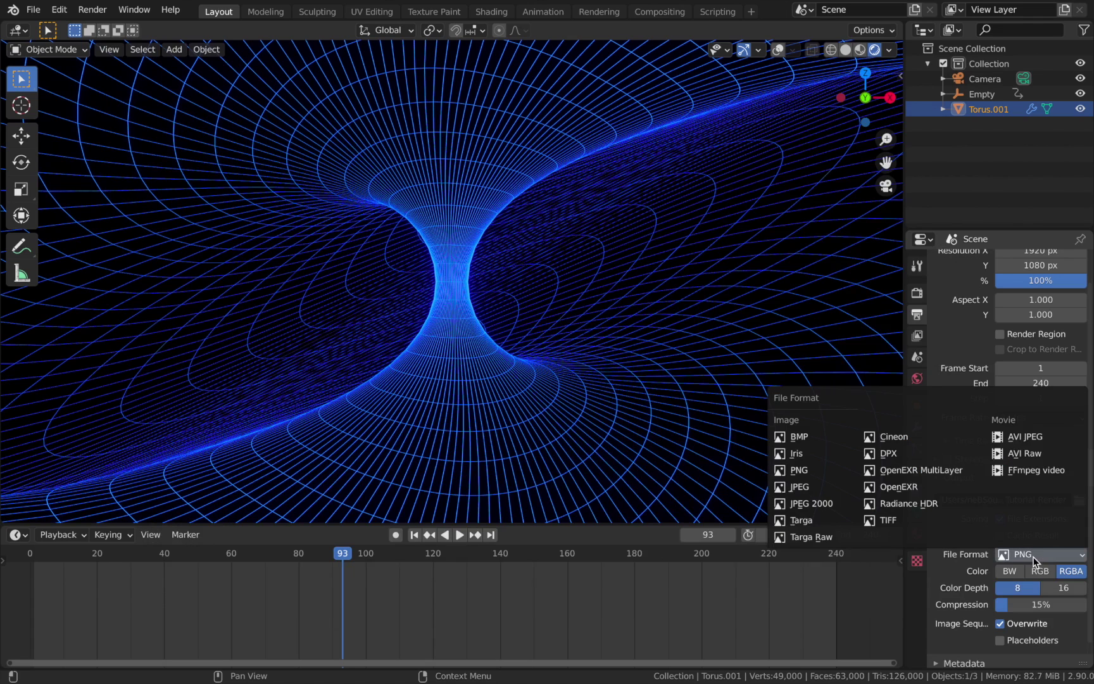
{"action": "left_click", "coordinate": [1029, 469]}
{"action": "left_click", "coordinate": [972, 622]}
{"action": "scroll", "coordinate": [988, 624], "scroll_direction": "down", "scroll_amount": 3}
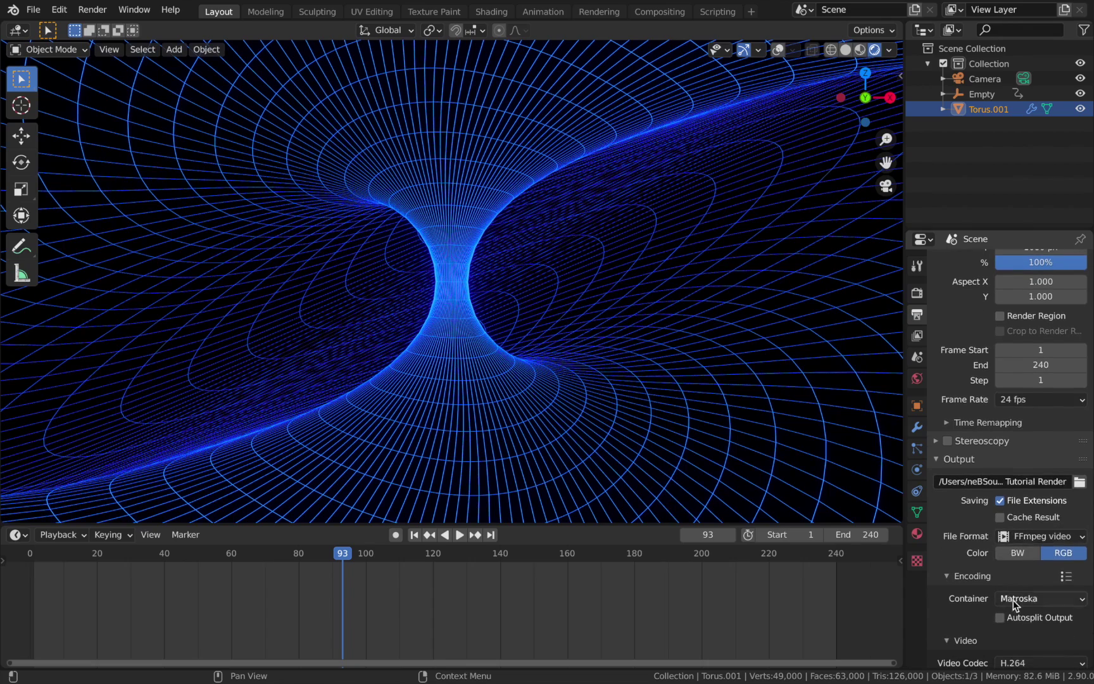
{"action": "left_click", "coordinate": [1021, 600]}
{"action": "left_click", "coordinate": [1036, 551]}
{"action": "scroll", "coordinate": [1031, 562], "scroll_direction": "down", "scroll_amount": 3}
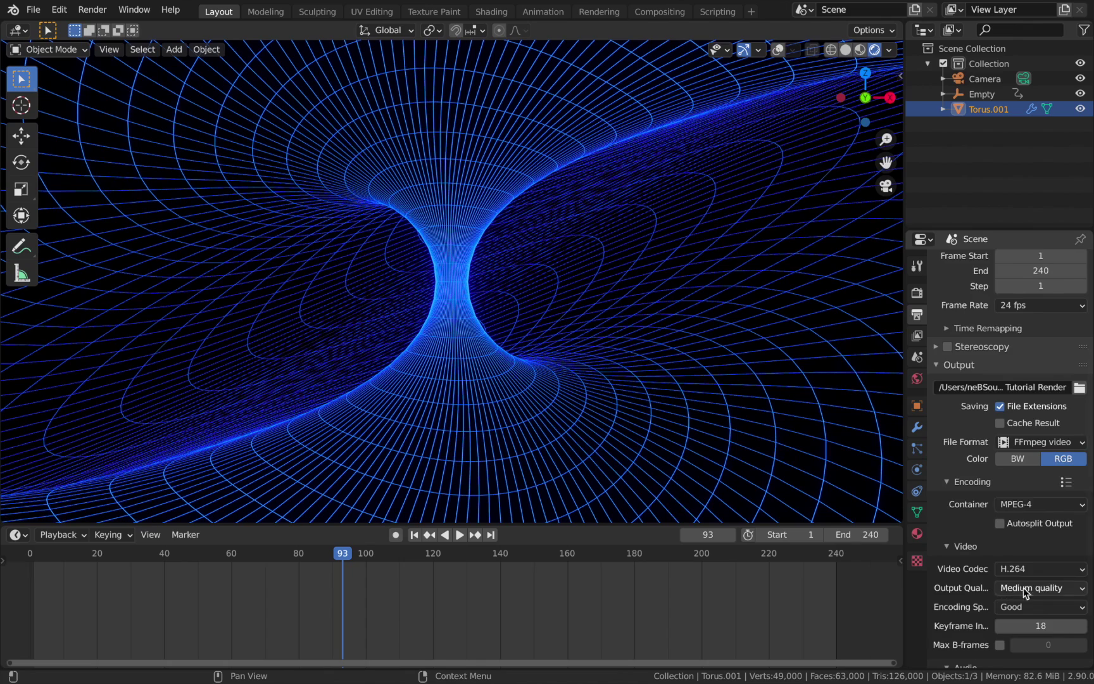
{"action": "left_click", "coordinate": [1031, 589]}
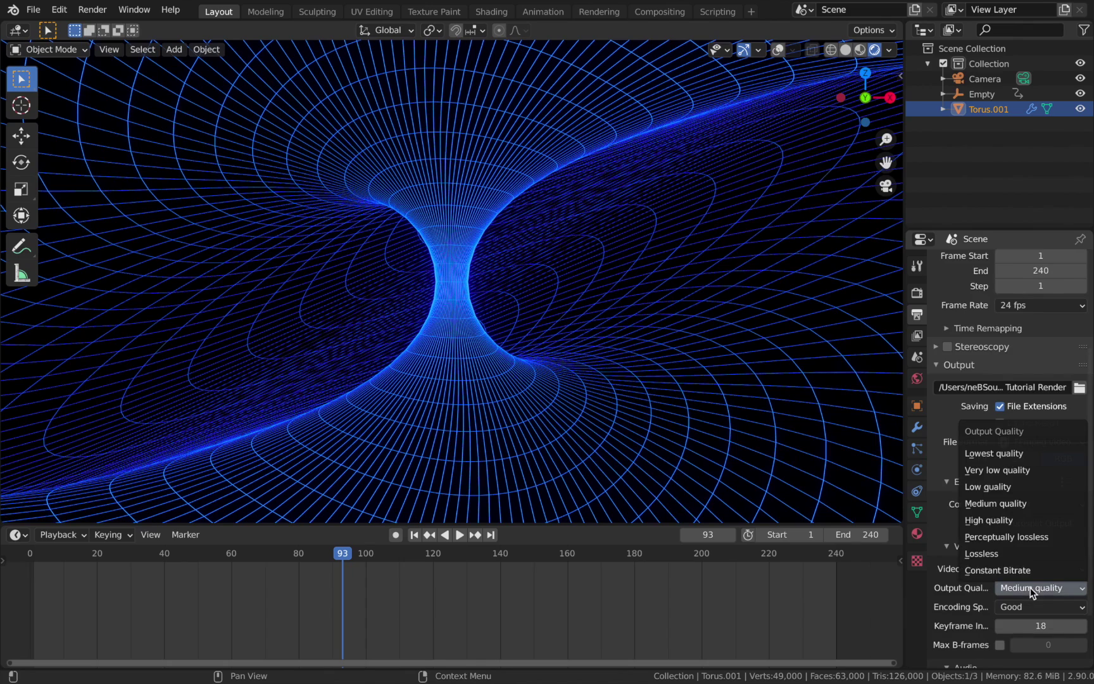
{"action": "left_click", "coordinate": [1034, 537]}
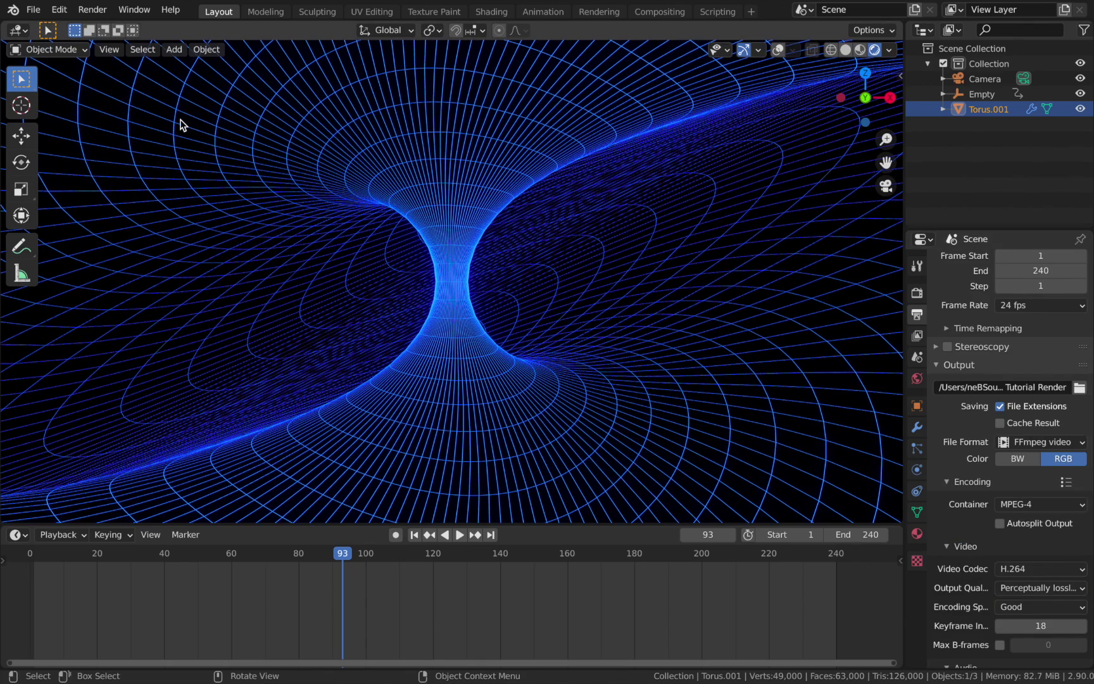
{"action": "left_click", "coordinate": [94, 10]}
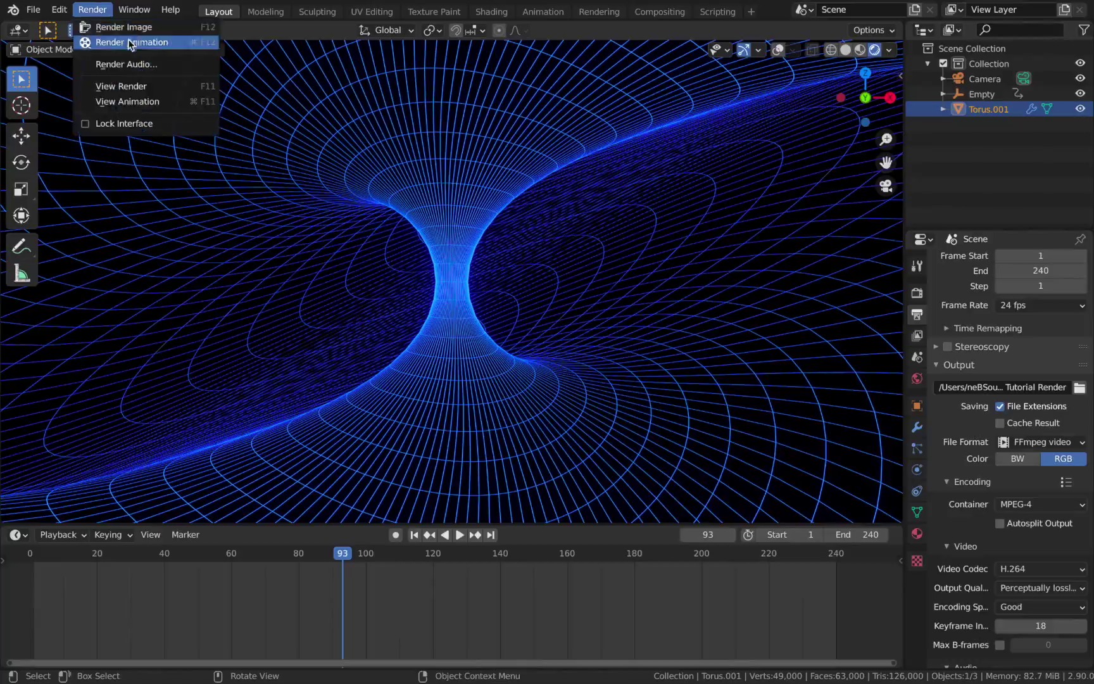